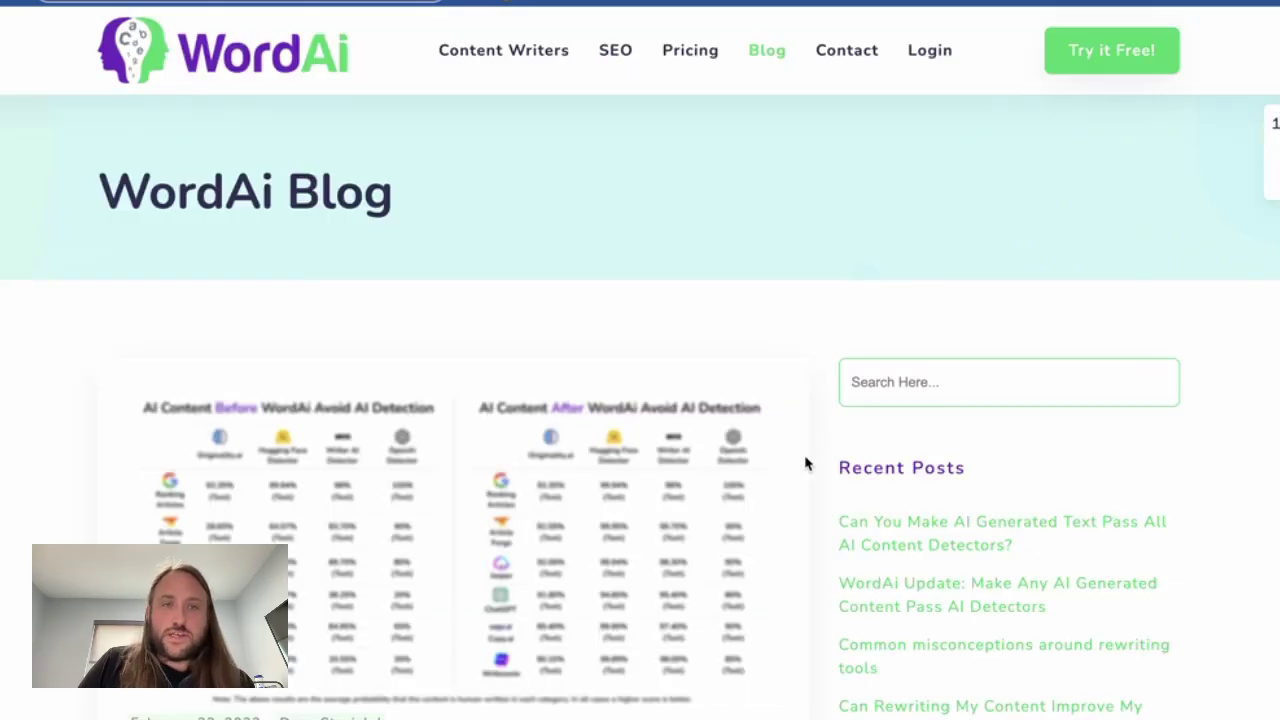
{"action": "scroll", "coordinate": [806, 463], "scroll_direction": "down", "scroll_amount": 6}
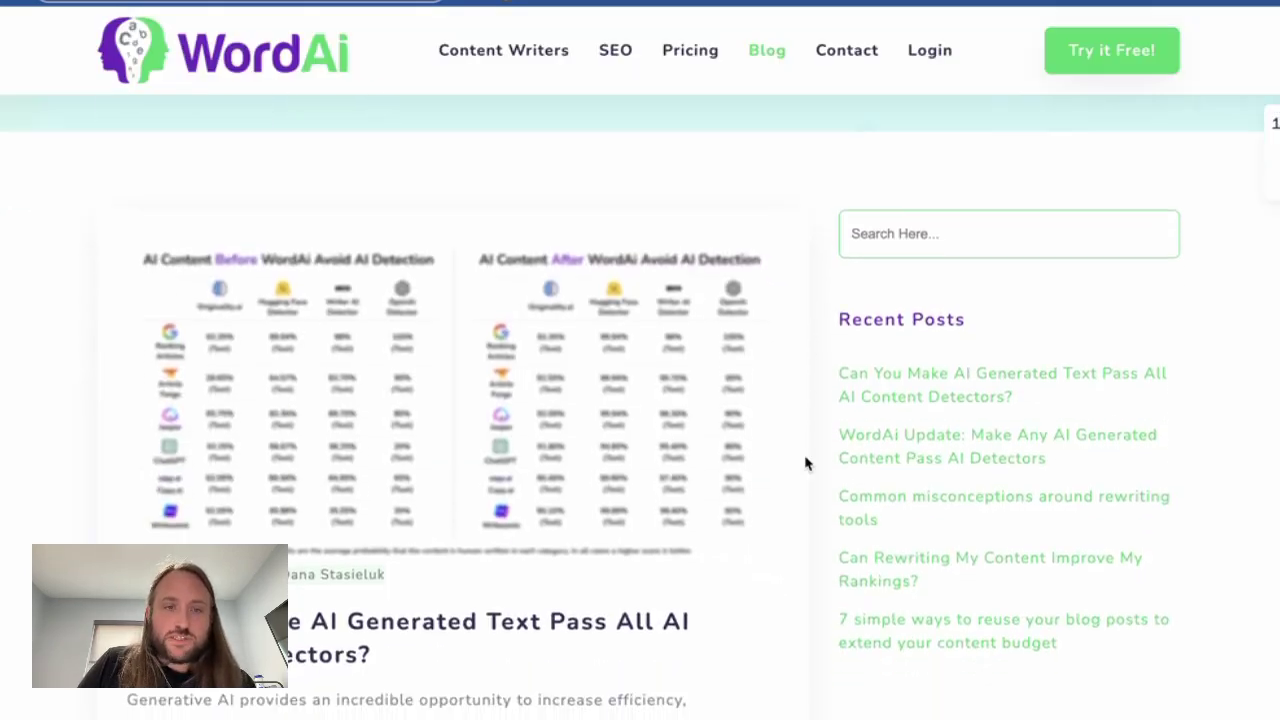
{"action": "scroll", "coordinate": [752, 523], "scroll_direction": "down", "scroll_amount": 6}
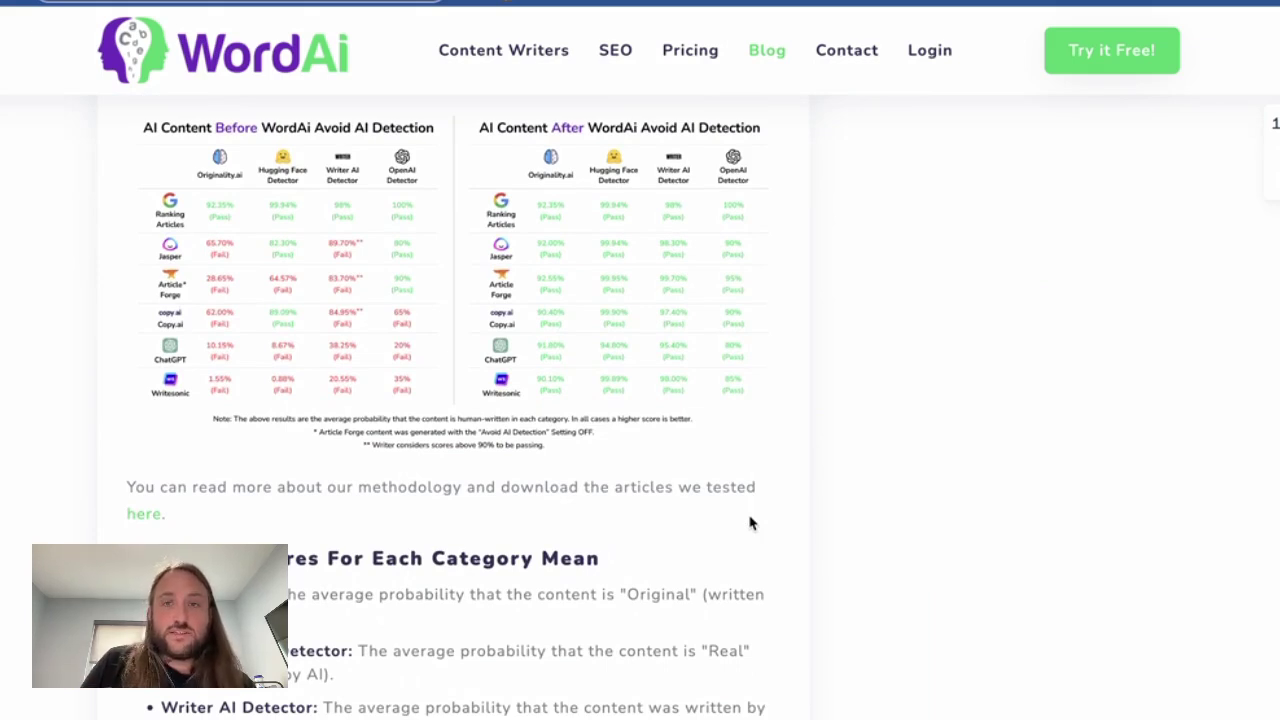
{"action": "scroll", "coordinate": [752, 523], "scroll_direction": "down", "scroll_amount": 1}
{"action": "scroll", "coordinate": [750, 520], "scroll_direction": "up", "scroll_amount": 1}
{"action": "left_click_drag", "start_coordinate": [749, 517], "coordinate": [749, 329]}
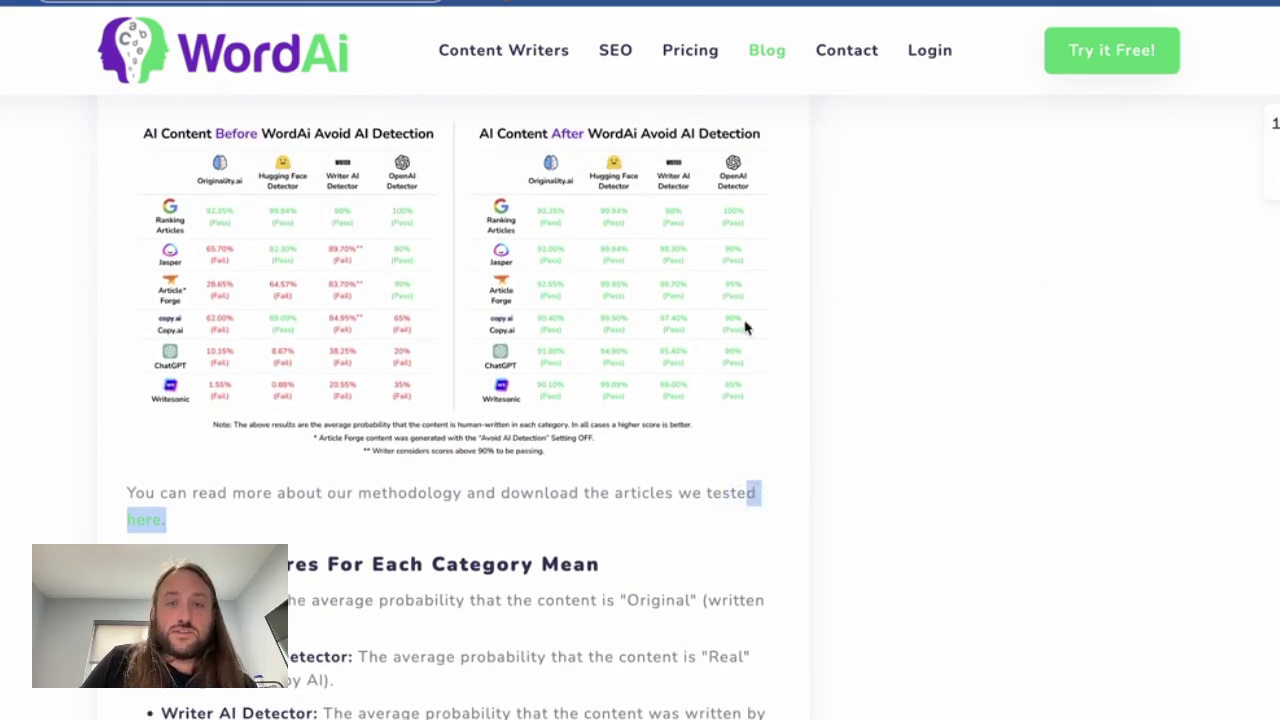
{"action": "left_click", "coordinate": [795, 301]}
{"action": "scroll", "coordinate": [800, 303], "scroll_direction": "up", "scroll_amount": 1}
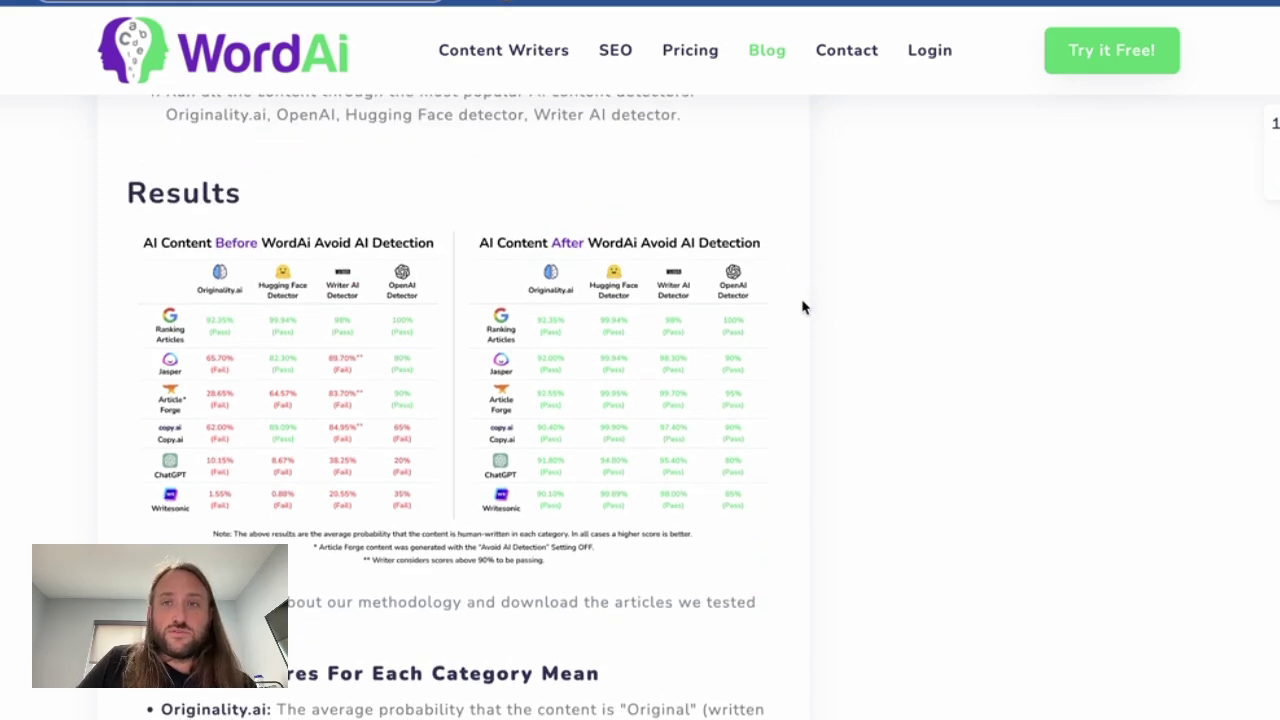
{"action": "scroll", "coordinate": [790, 330], "scroll_direction": "down", "scroll_amount": 2}
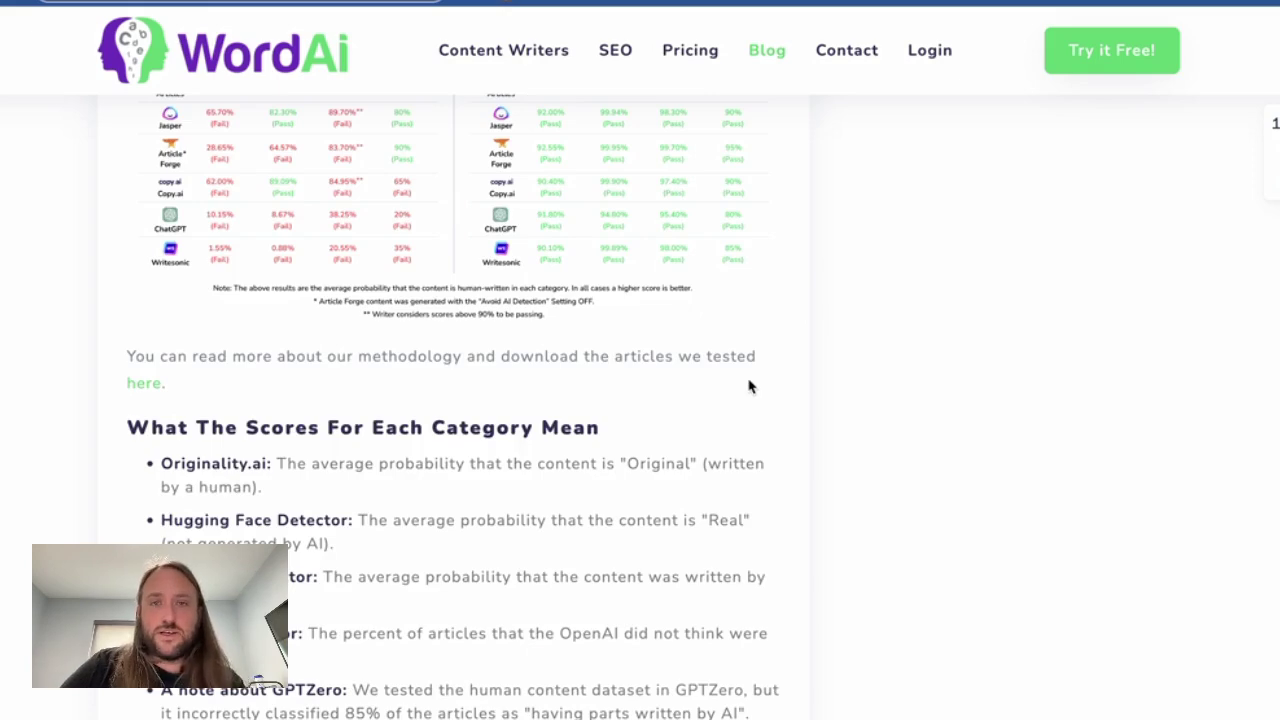
{"action": "scroll", "coordinate": [750, 384], "scroll_direction": "up", "scroll_amount": 3}
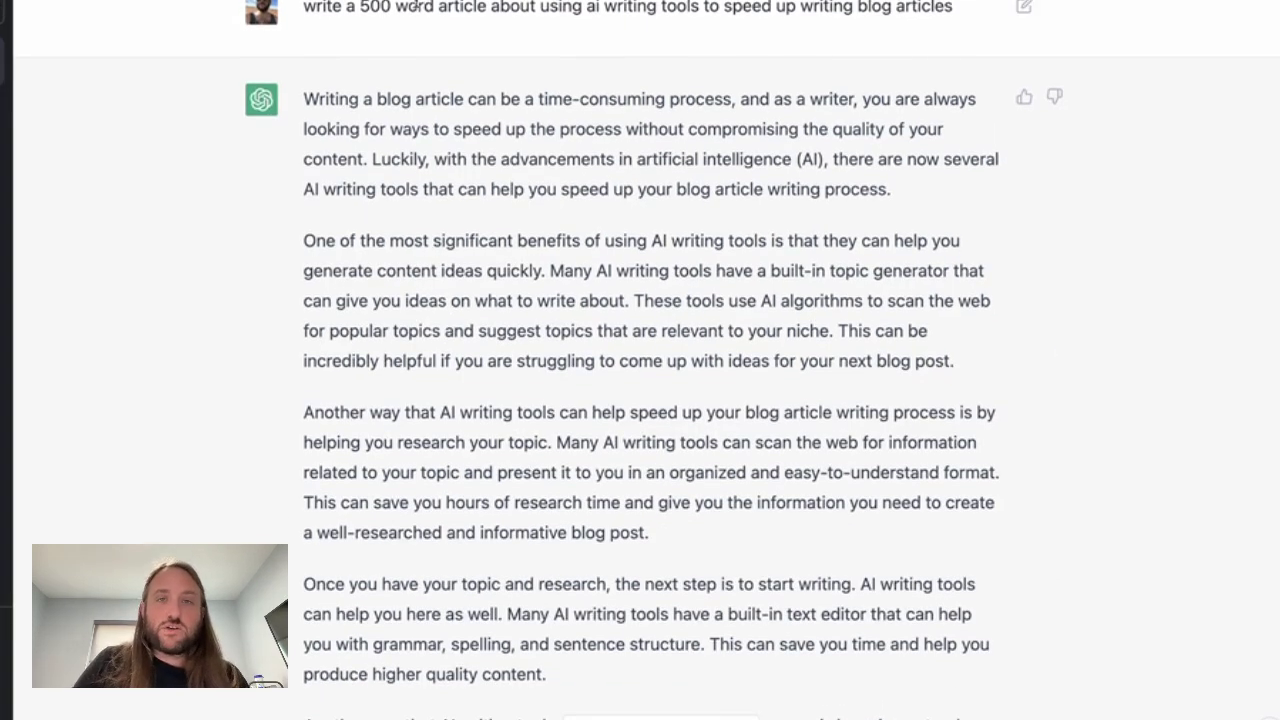
- Select ChatGPT's full answer on using AI writing tools to speed up blog writing
{"action": "left_click_drag", "start_coordinate": [307, 93], "coordinate": [578, 614]}
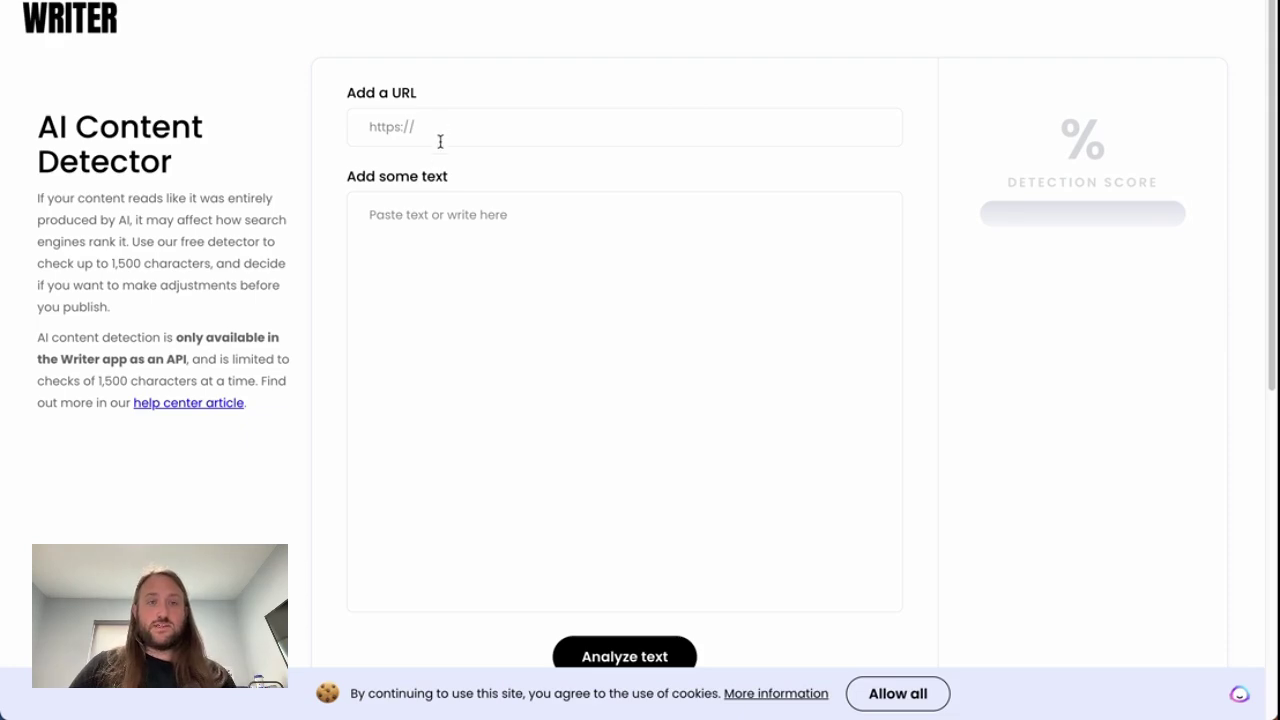
- Paste the ChatGPT article into Writer's detector and analyze it, scoring 4% human-generated
{"action": "left_click", "coordinate": [403, 273]}
{"action": "key", "text": "ctrl+v"}
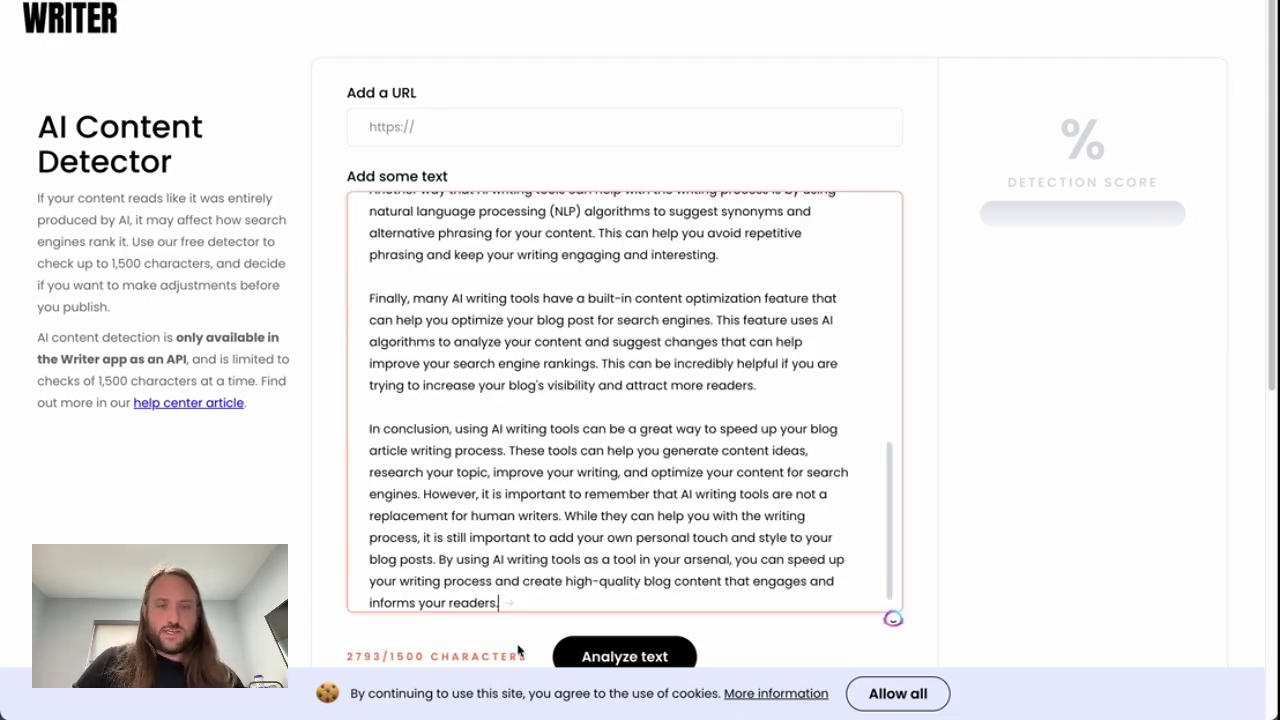
{"action": "scroll", "coordinate": [512, 608], "scroll_direction": "down", "scroll_amount": 2}
{"action": "left_click", "coordinate": [621, 522]}
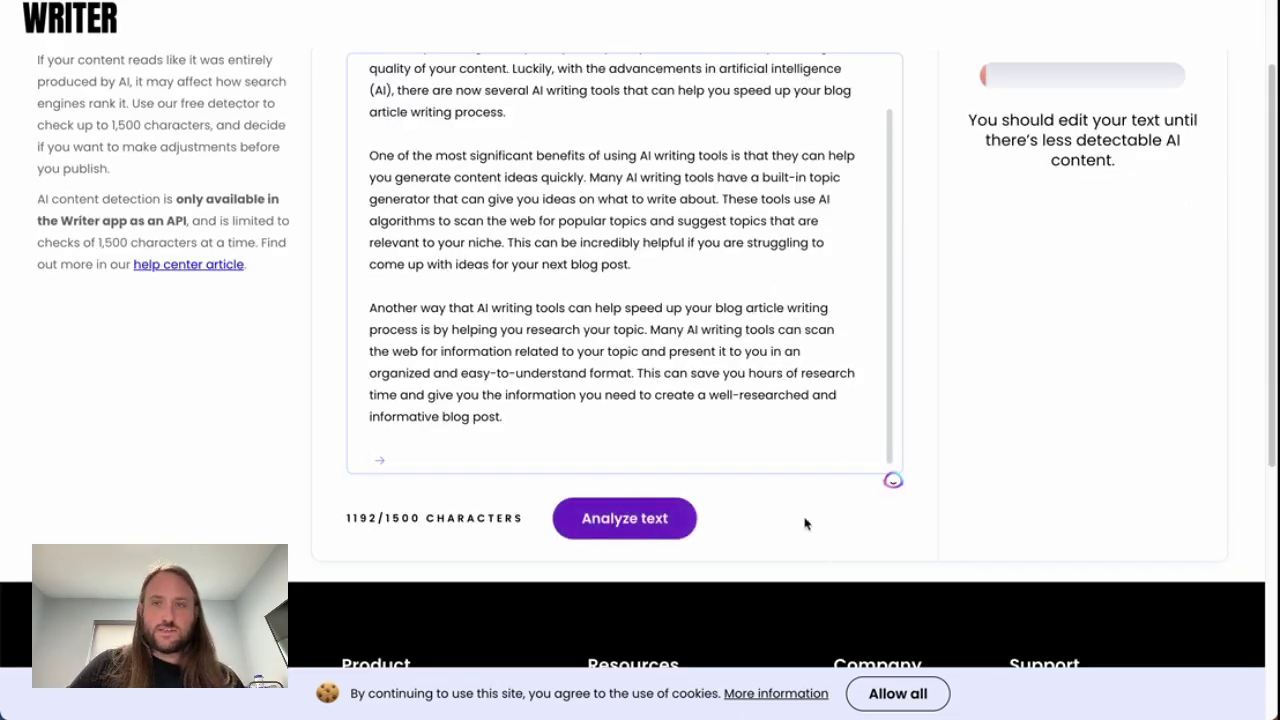
{"action": "scroll", "coordinate": [803, 523], "scroll_direction": "up", "scroll_amount": 2}
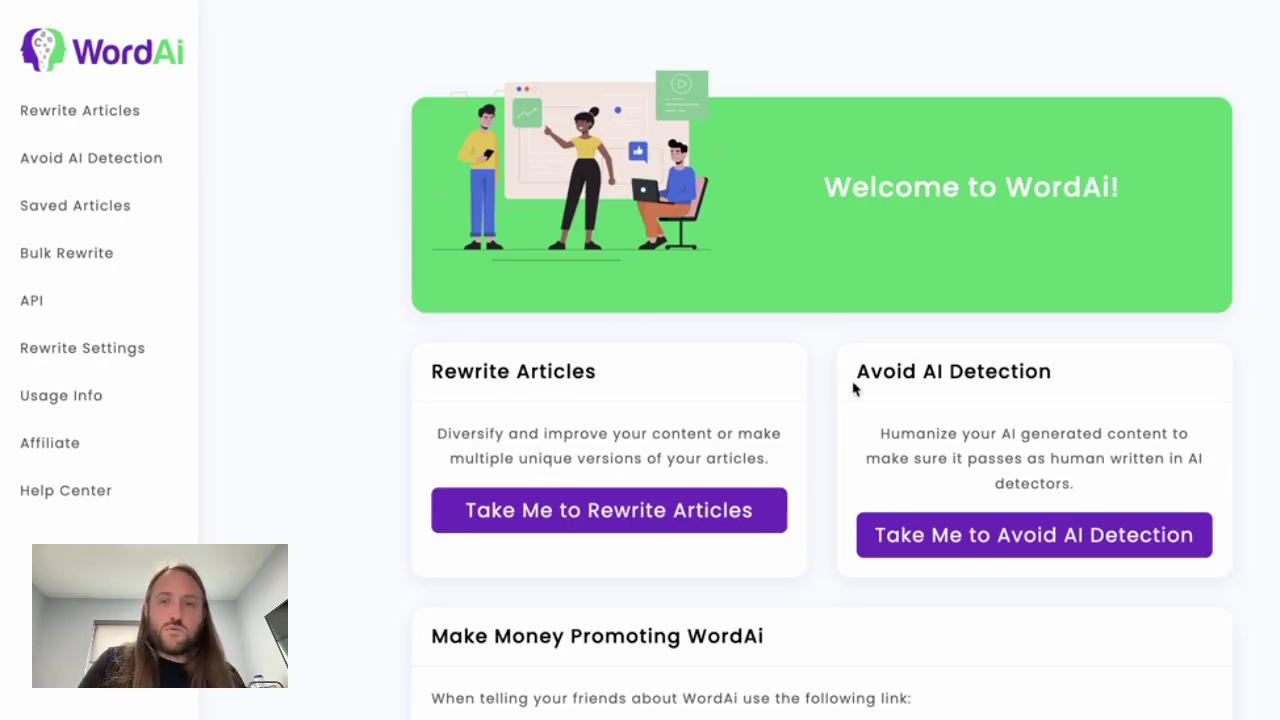
- Paste the ChatGPT article into WordAi's Avoid AI Detection tool and generate a humanized rewrite
{"action": "left_click", "coordinate": [984, 557]}
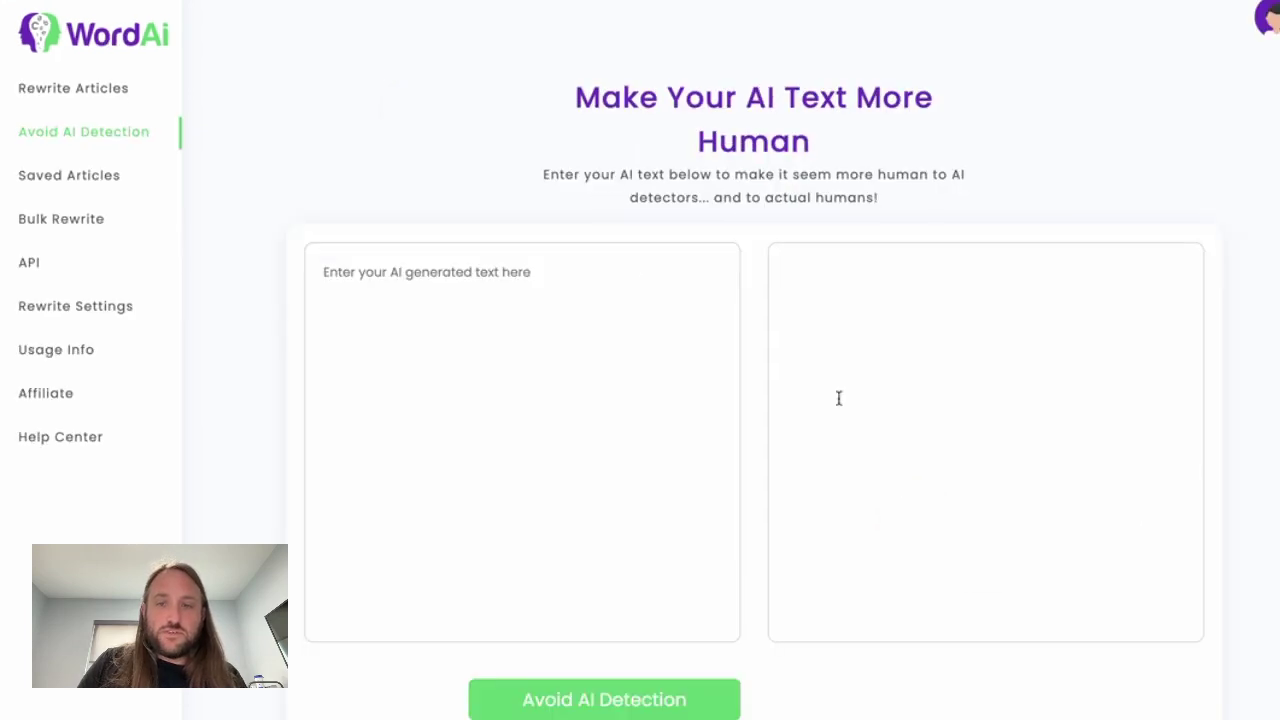
{"action": "left_click", "coordinate": [526, 302]}
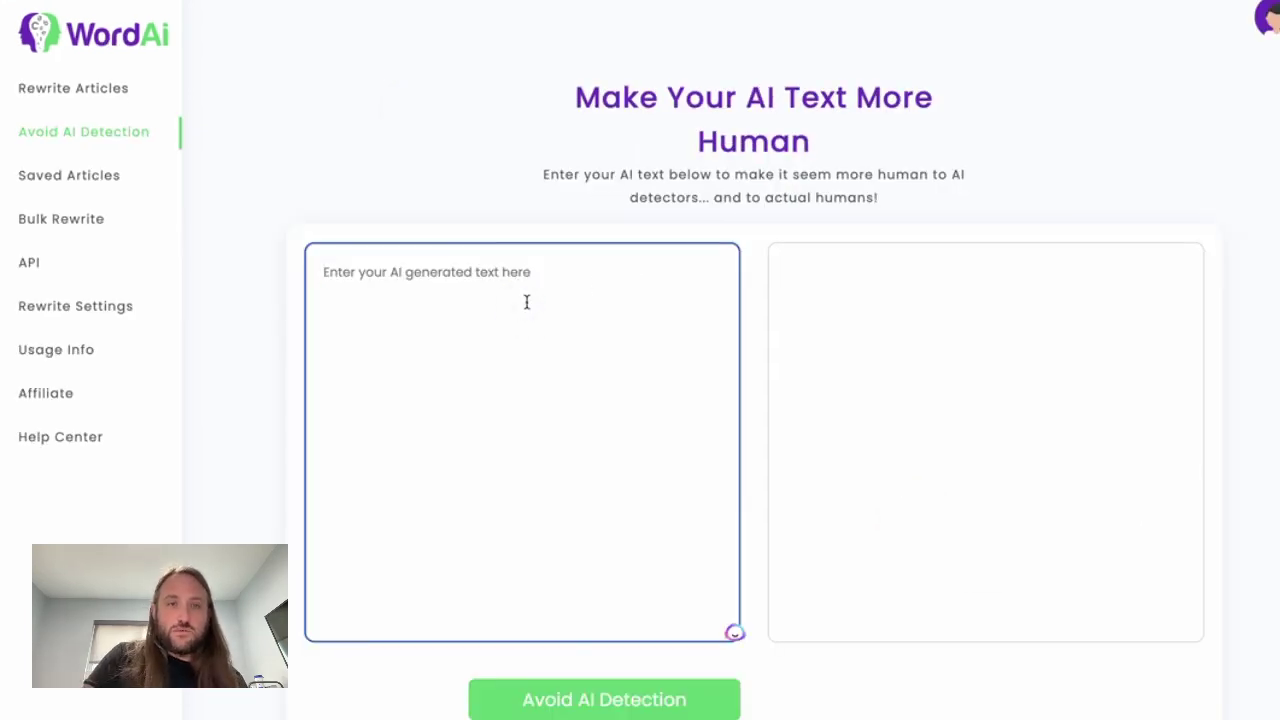
{"action": "key", "text": "ctrl+v"}
{"action": "left_click", "coordinate": [650, 700]}
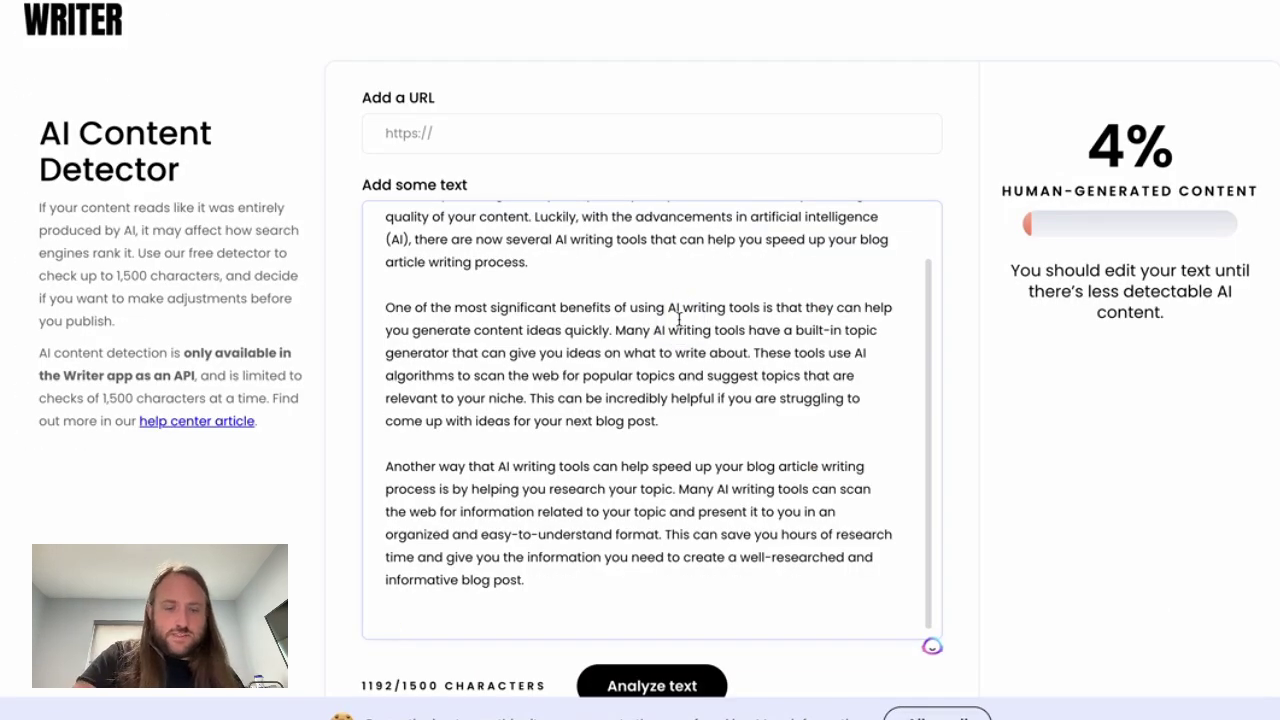
- Replace the detector text with the WordAi rewrite, trimmed under 1,500 characters, and re-analyze it
{"action": "key", "text": "ctrl+a"}
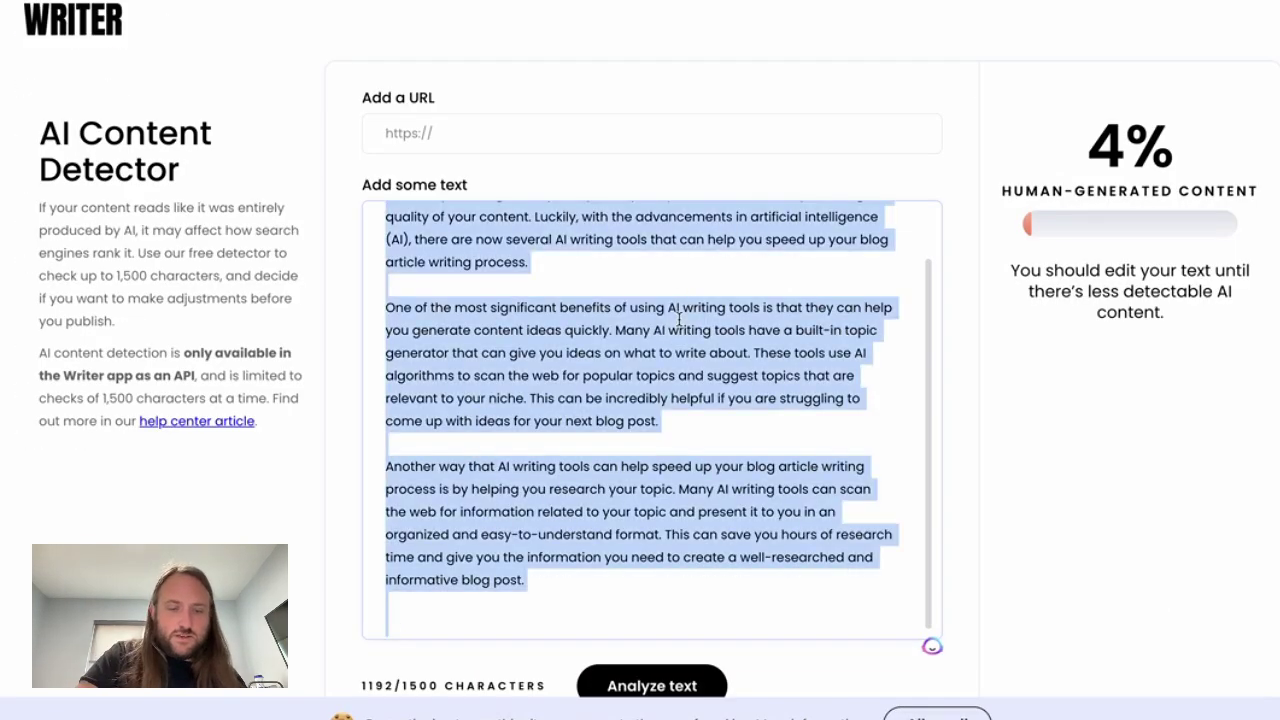
{"action": "key", "text": "ctrl+v"}
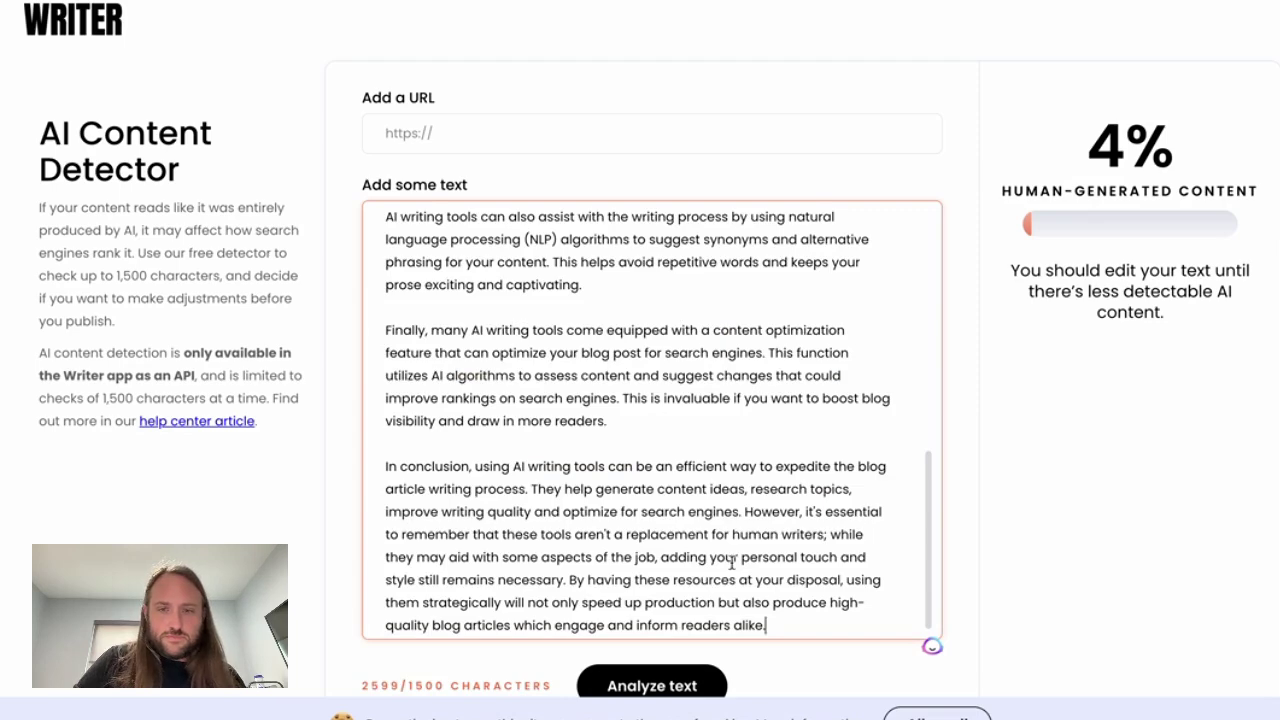
{"action": "key", "text": "ctrl+a"}
{"action": "type", "text": "Writing a blog article can be an arduous task, so as a writer you are always searching for ways to expedite the procedure without compromising content quality. Thankfully, thanks to advances in artificial intelligence (AI), there are now several AI writing tools that can help expedite this task.  One of the greatest advantages of AI writing tools is their capacity for quickly creating content ideas. Many such tools come equipped with built-in topic generators that provide ideas on what to write about, using AI algorithms which scan the web for popular topics and suggest relevant ones tailored towards your niche. If you're struggling to come up with topics for your next blog post, these tools can be incredibly beneficial.  Another way AI writing tools can expedite your blog article writing process is by conducting research. Many AI writing programs scan the web for relevant information related to your topic and present it in an organized and easily understandable format, saving hours of research time while providing you with all the details needed for creating a well-researched and informative blog post."}
{"action": "left_click", "coordinate": [620, 686]}
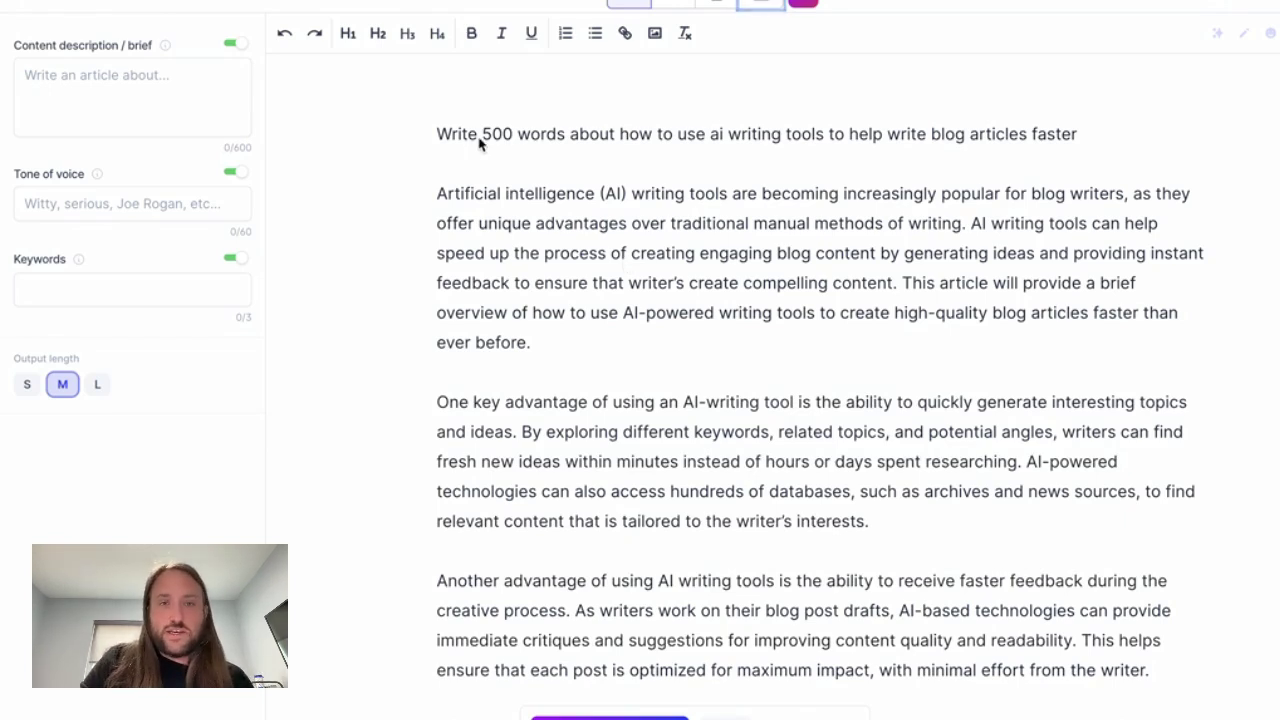
- Select the Jasper article text starting at 'Artificial'
{"action": "scroll", "coordinate": [563, 214], "scroll_direction": "down", "scroll_amount": 1}
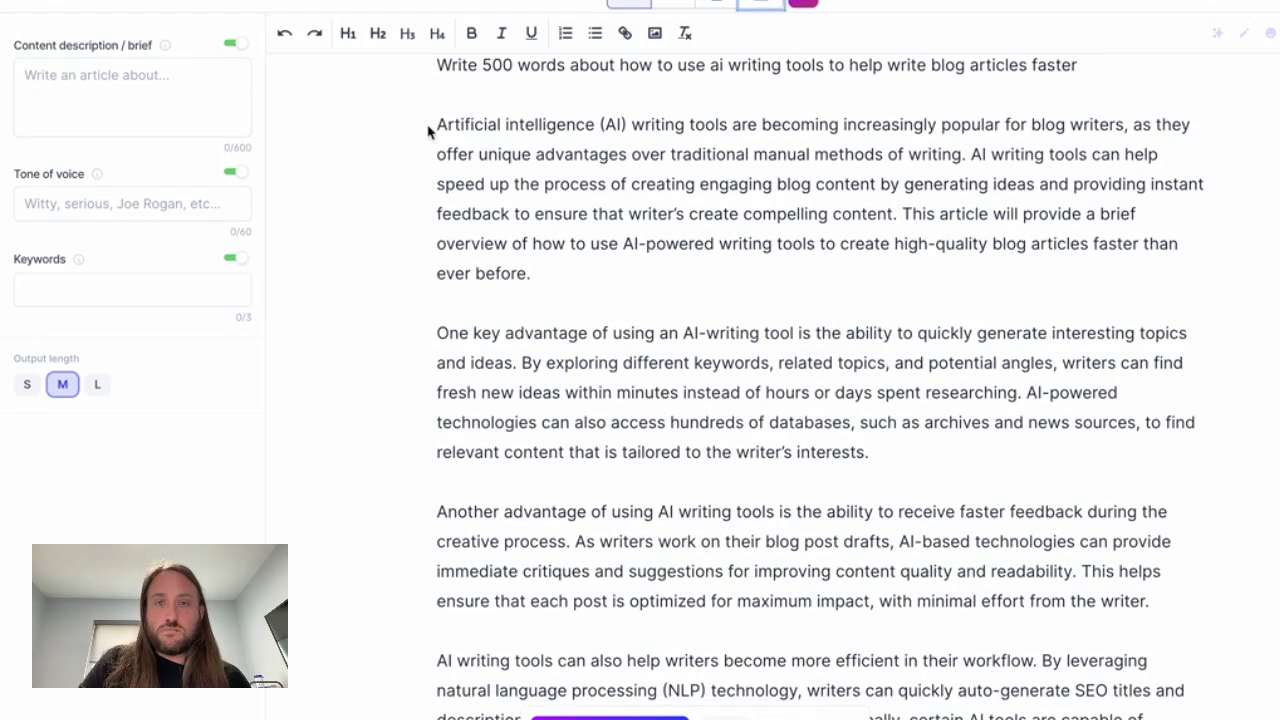
{"action": "left_click_drag", "start_coordinate": [437, 124], "coordinate": [987, 666]}
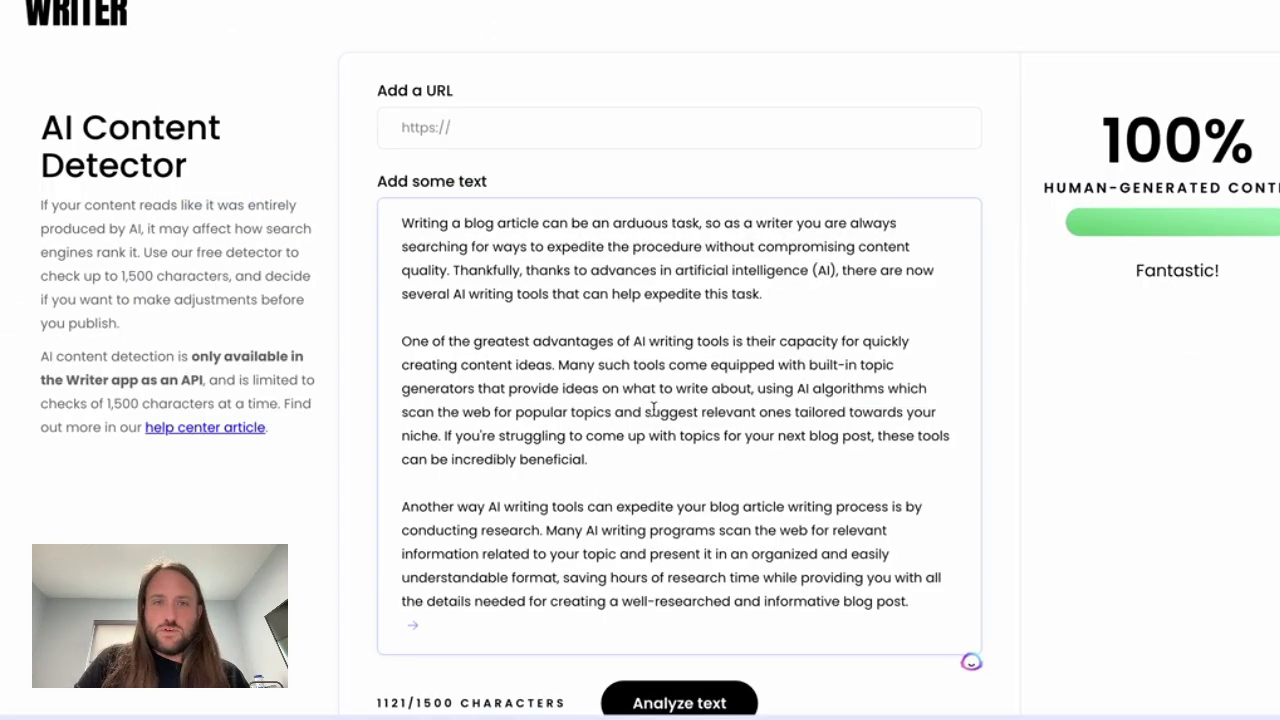
- Paste the Jasper article into Writer's detector and analyze it, scoring 83% human-generated
{"action": "key", "text": "ctrl+a"}
{"action": "key", "text": "ctrl+v"}
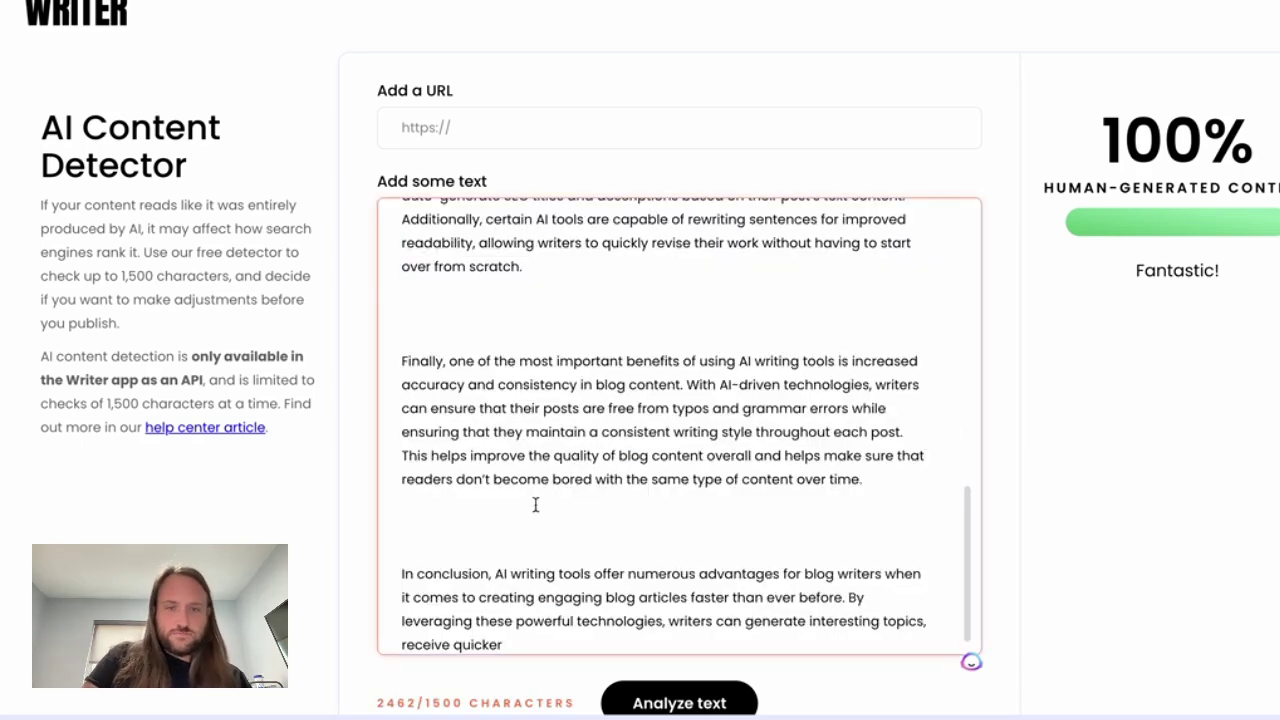
{"action": "left_click", "coordinate": [678, 705]}
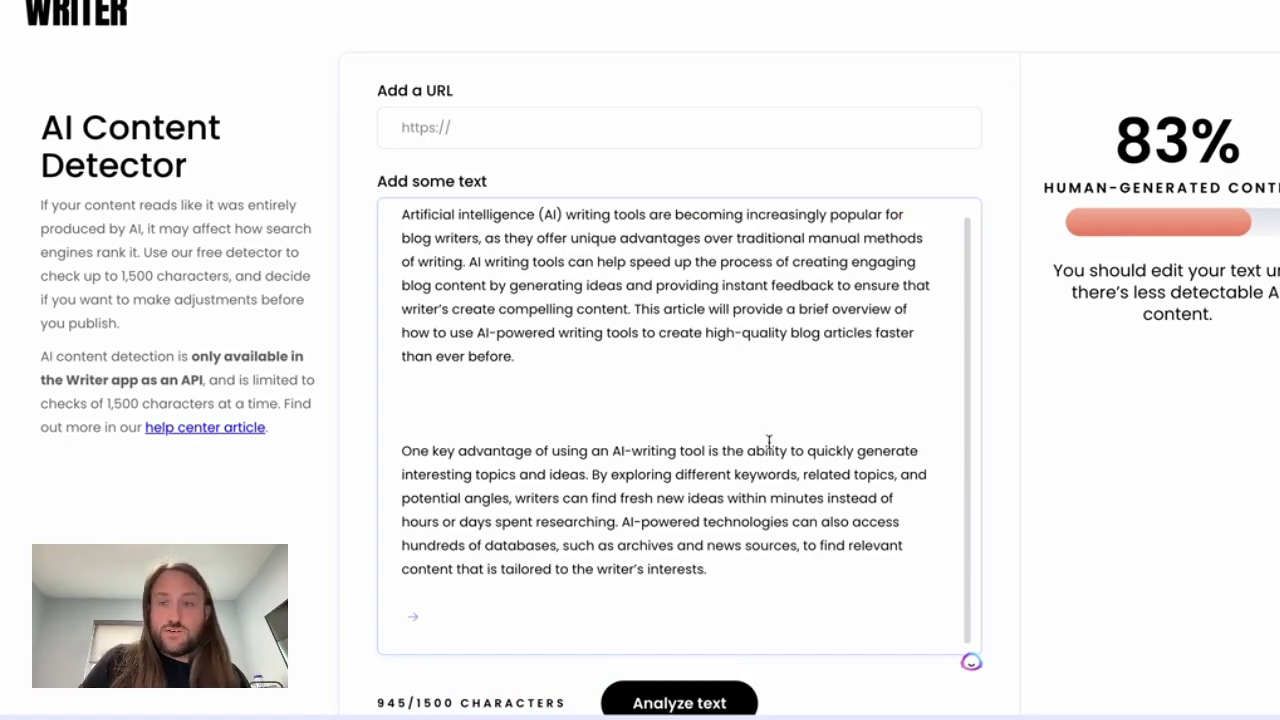
- Rewrite the Jasper article in WordAi's Avoid AI Detection tool and select the humanized output
{"action": "left_click", "coordinate": [702, 450]}
{"action": "key", "text": "ctrl+a"}
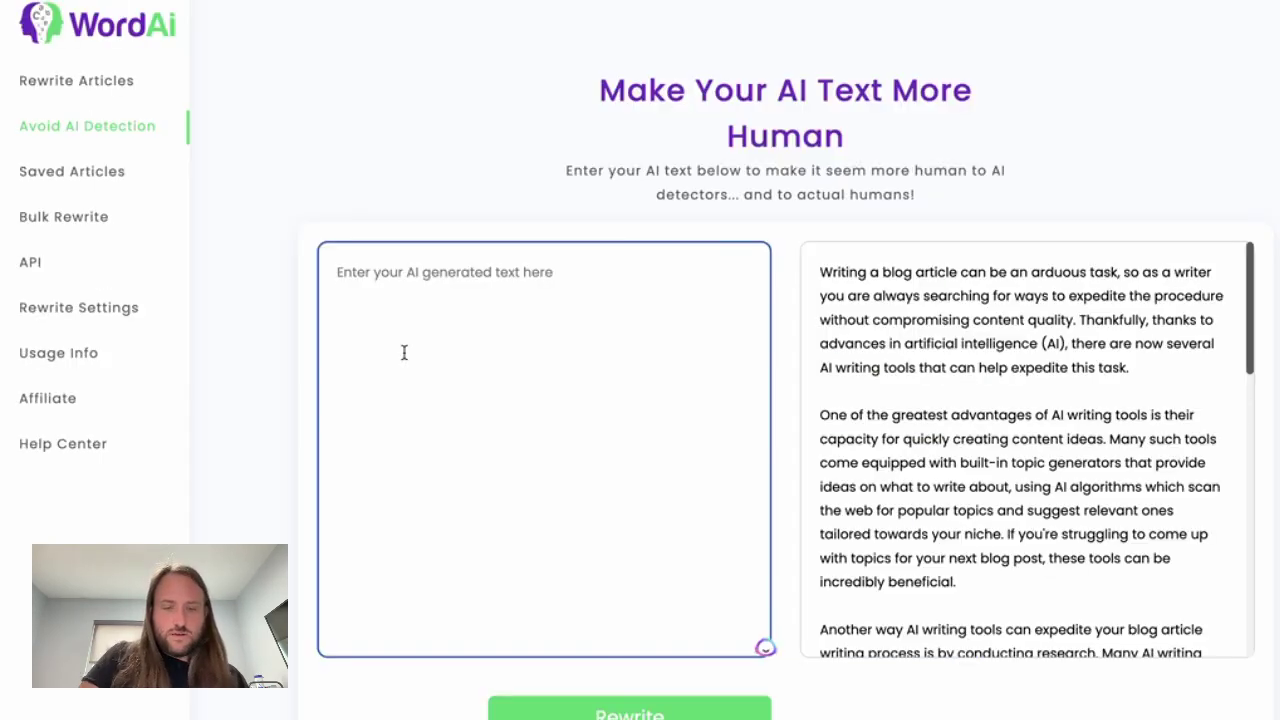
{"action": "type", "text": "Artificial intelligence (AI) writing tools are becoming increasingly popular for blog writers, as they offer unique advantages over traditional manual methods of writing. AI writing tools can help speed up the process of creating engaging blog content by generating ideas and providing instant feedback to ensure that writer's create compelling content. This article will provide a brief overview of how to use AI-powered writing tools to create high-quality blog articles faster than ever before.   One key advantage of using an AI-writing tool is the ability to quickly generate interesting topics and ideas. By exploring different keywords, related topics, and potential angles, writers can find fresh new ideas within minutes instead of hours or days spent researching. AI-powered technologies can also access hundreds of databases, such as archives and news sources, to find relevant content that is tailored to the writer's interests."}
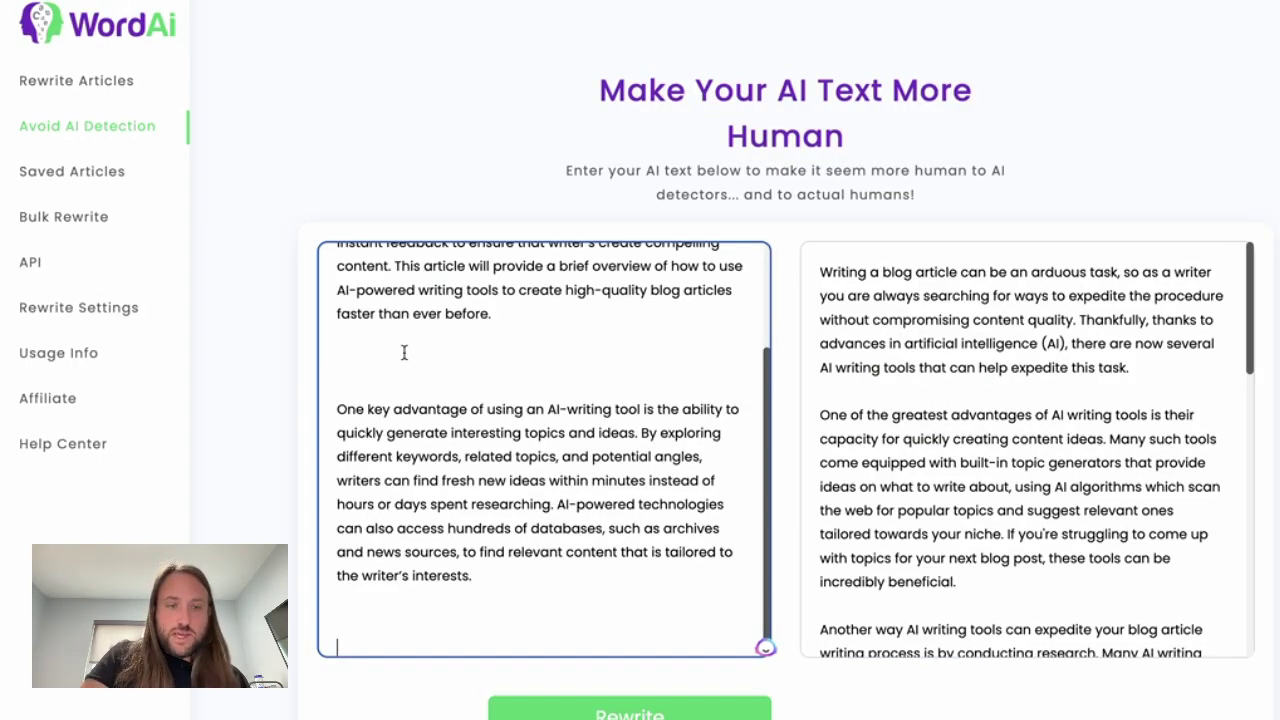
{"action": "left_click", "coordinate": [617, 705]}
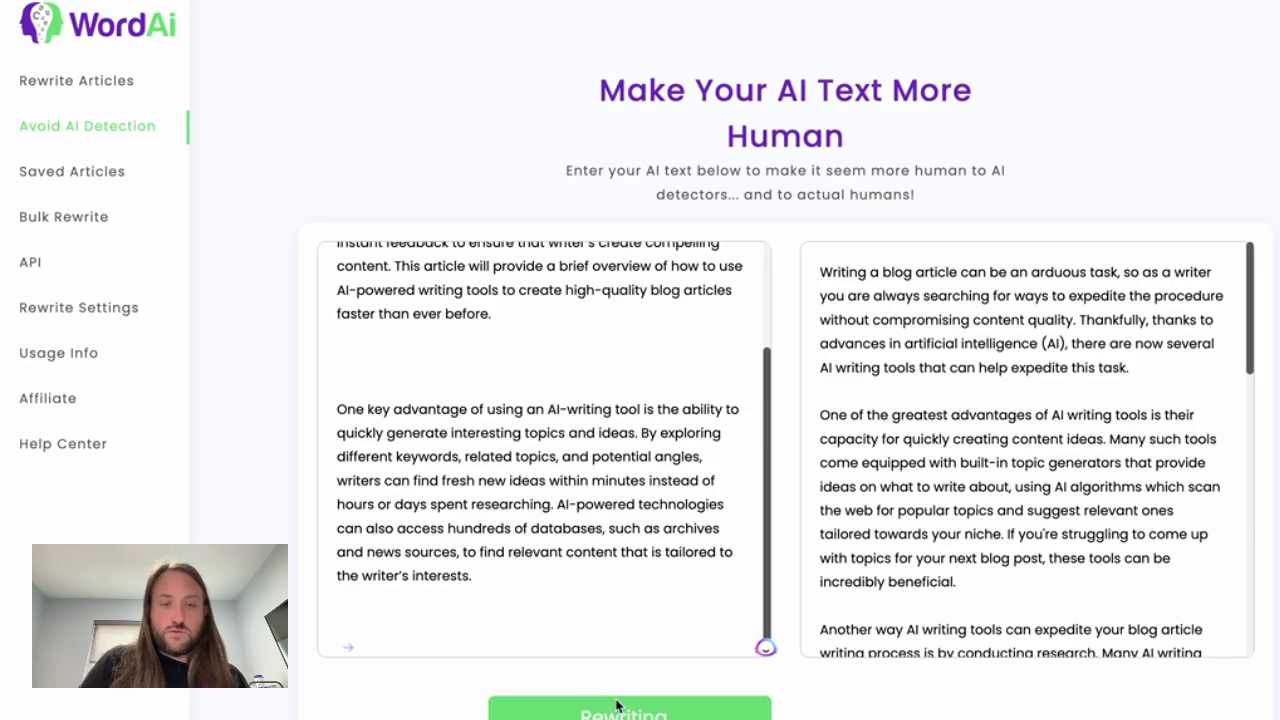
{"action": "left_click", "coordinate": [879, 592]}
{"action": "key", "text": "ctrl+a"}
{"action": "key", "text": "ctrl+c"}
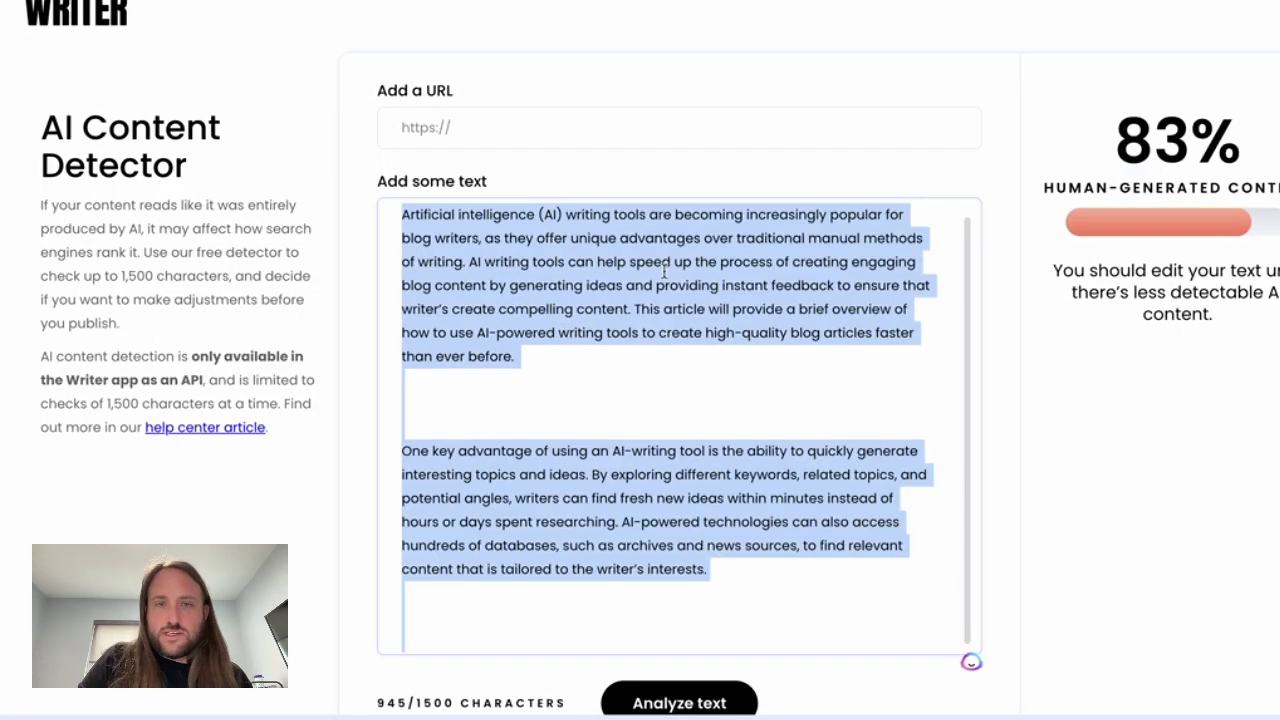
{"action": "left_click", "coordinate": [557, 363]}
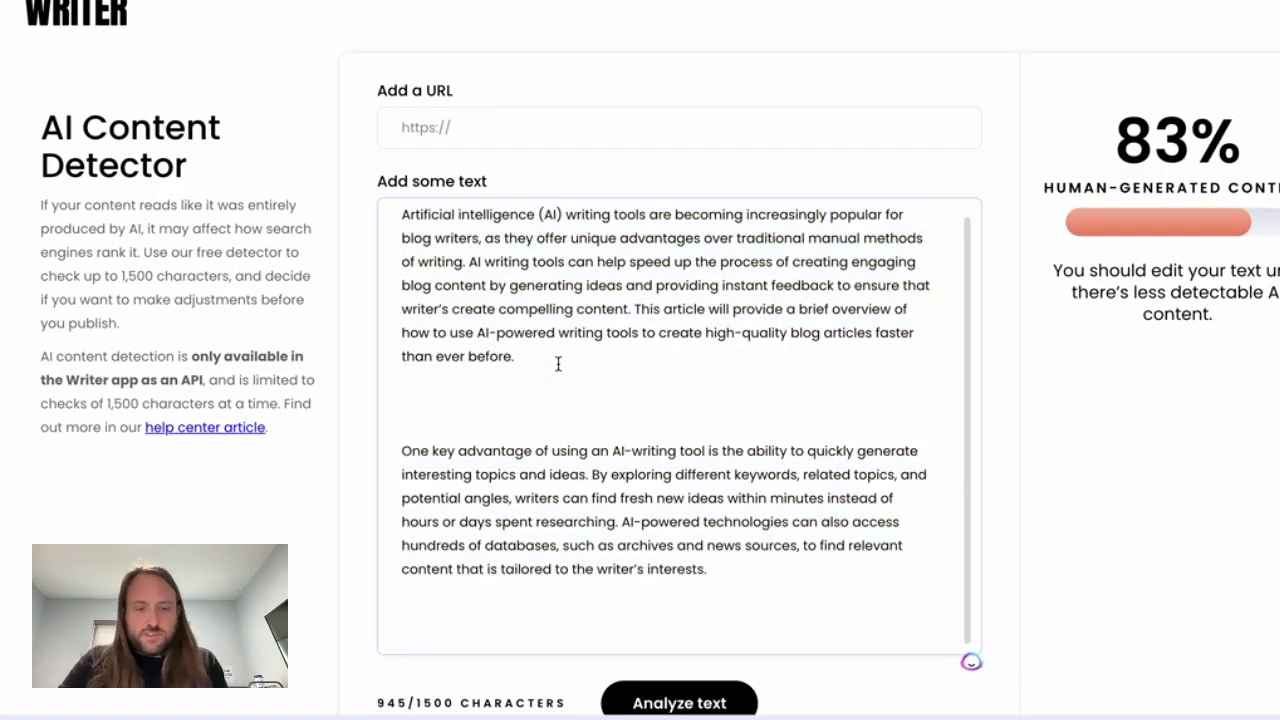
- Paste the WordAi rewrite of the Jasper article into the detector and rescore it at 100% human
{"action": "key", "text": "ctrl+a"}
{"action": "key", "text": "ctrl+v"}
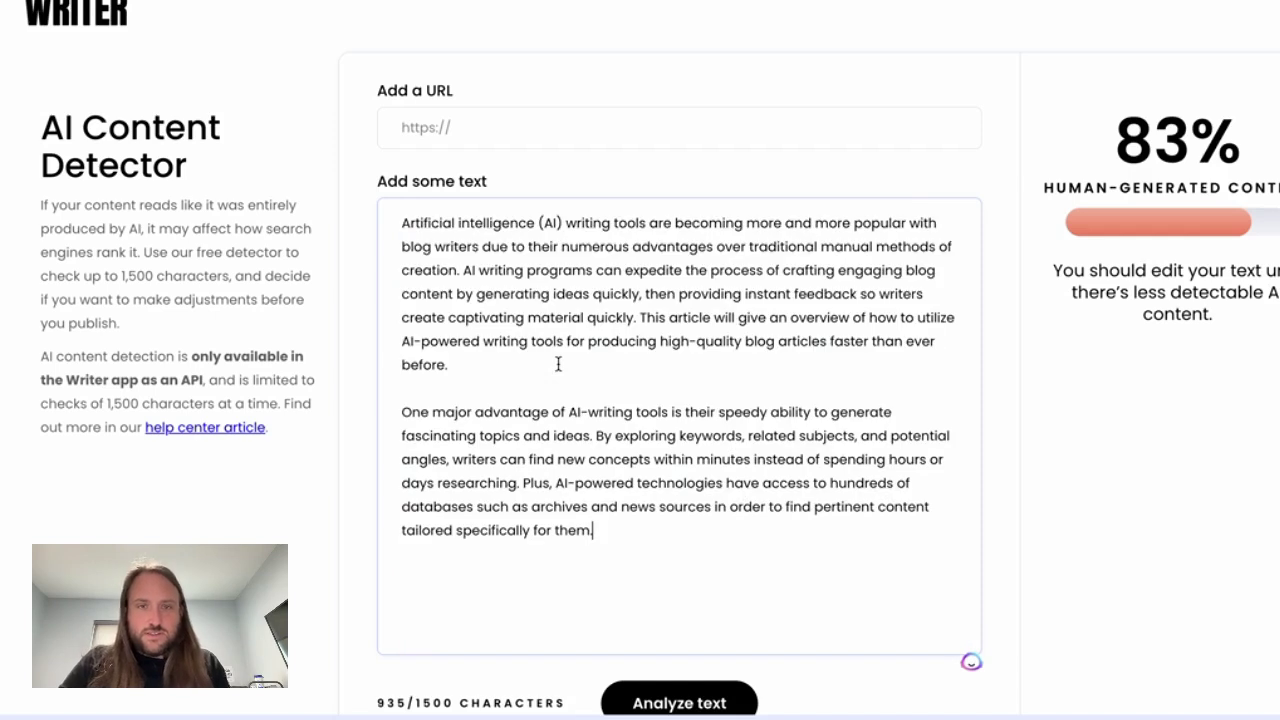
{"action": "left_click", "coordinate": [680, 704]}
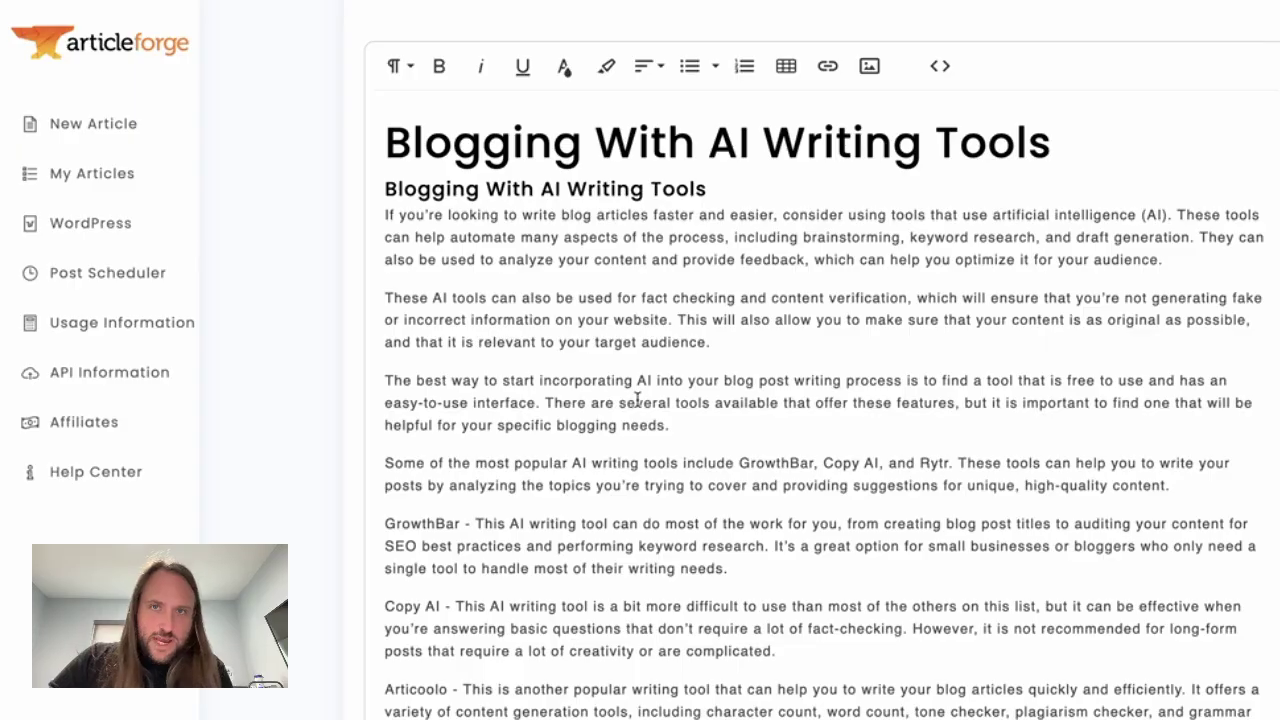
- Select the entire 'Blogging With AI Writing Tools' article in the Article Forge editor
{"action": "left_click", "coordinate": [643, 400]}
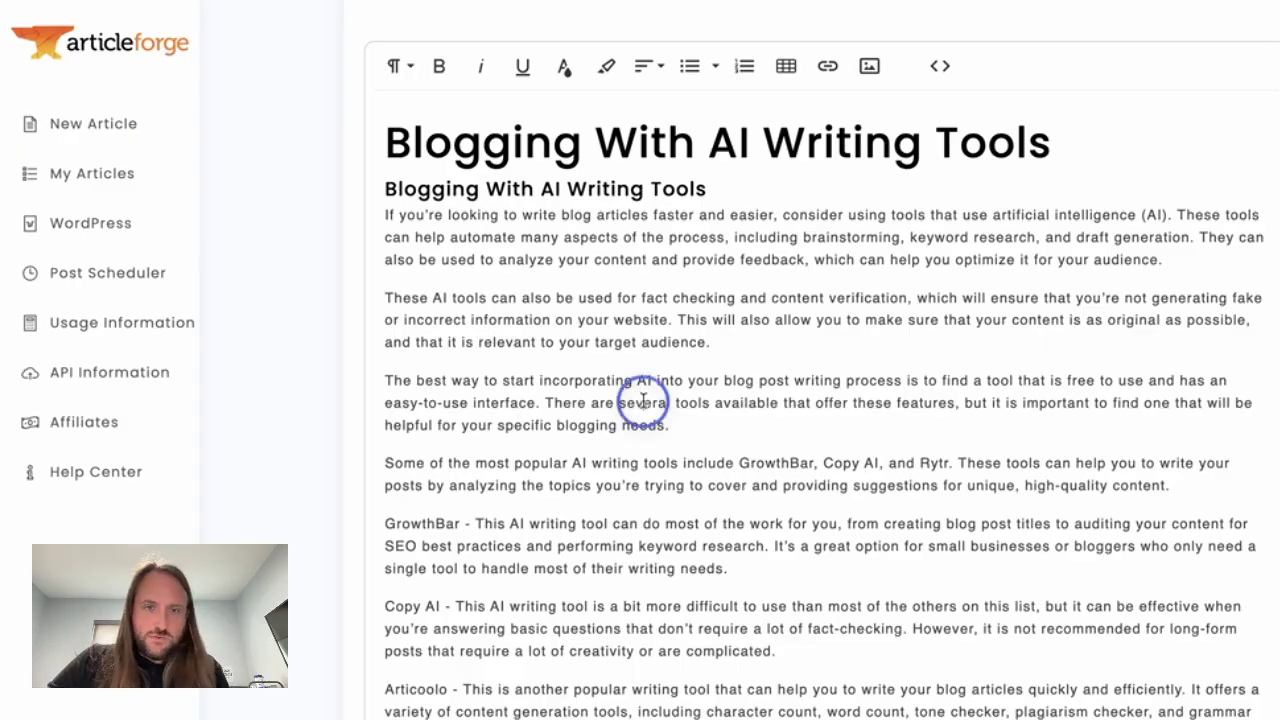
{"action": "key", "text": "ctrl+a"}
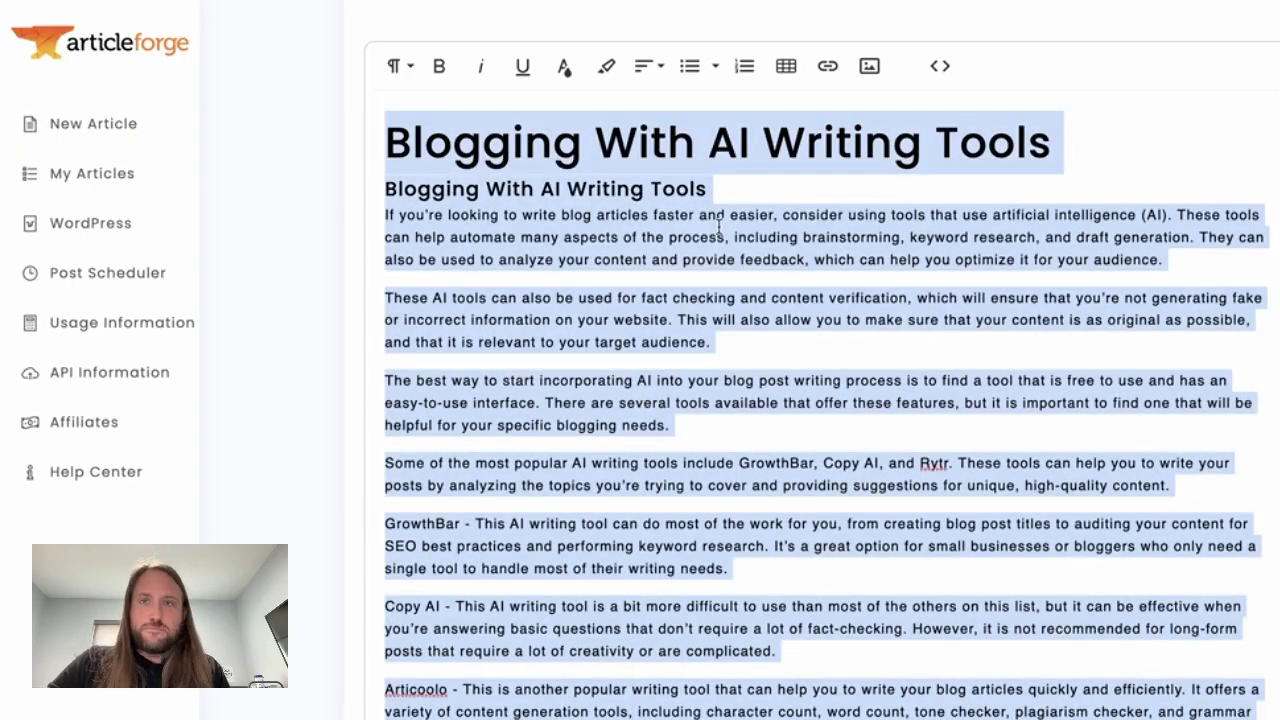
{"action": "scroll", "coordinate": [719, 228], "scroll_direction": "up", "scroll_amount": 1}
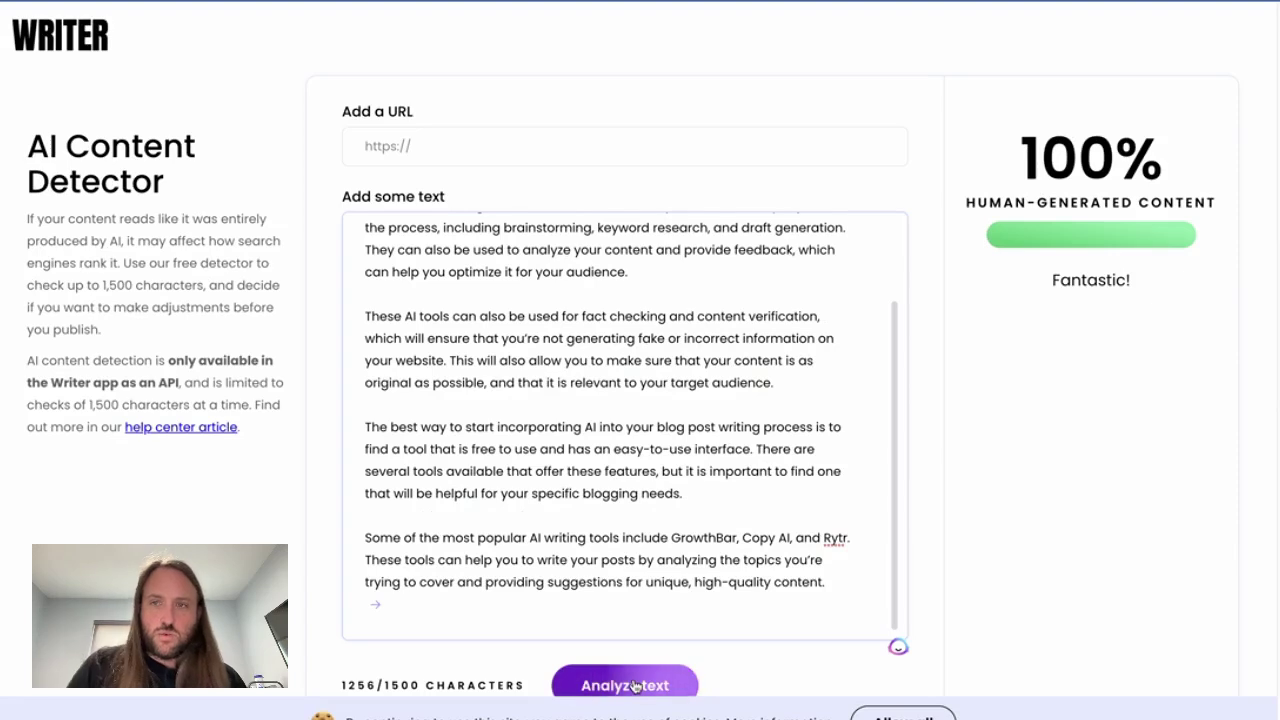
- Analyze the Article Forge text in Writer's detector, scoring 0% human, then select it all
{"action": "left_click", "coordinate": [634, 685]}
{"action": "left_click", "coordinate": [634, 685]}
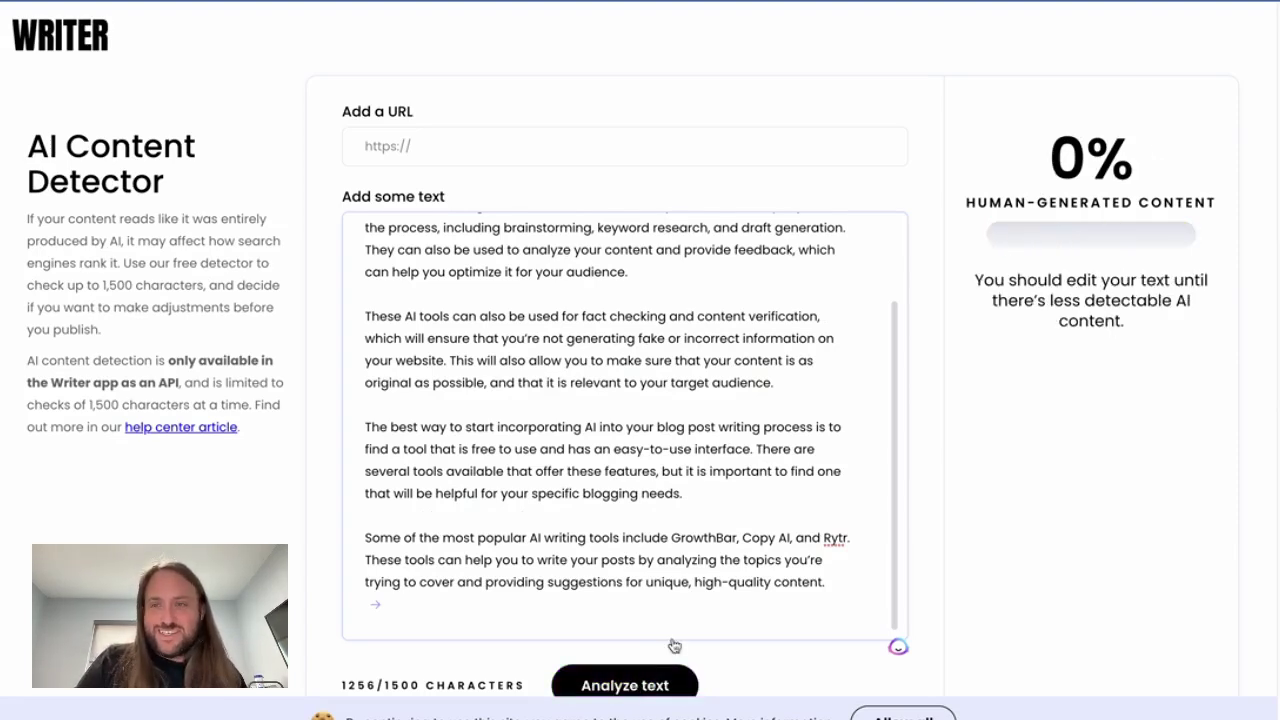
{"action": "left_click", "coordinate": [568, 427]}
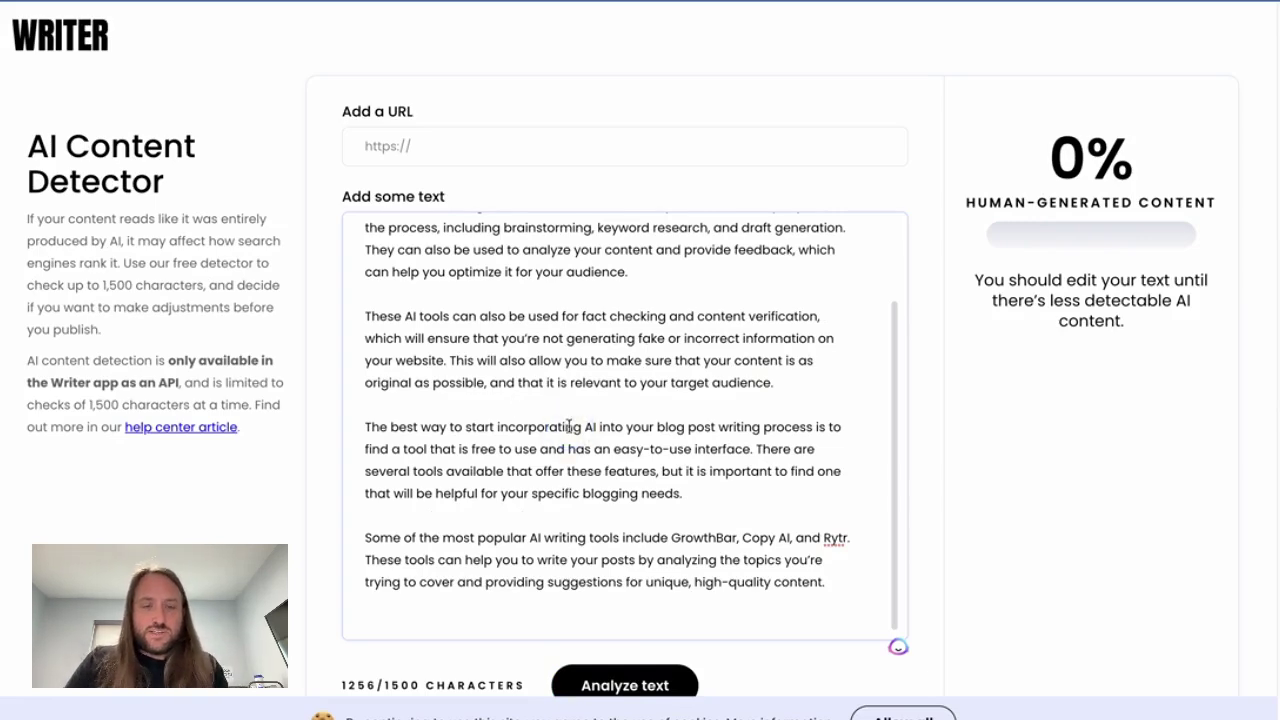
{"action": "key", "text": "ctrl+a"}
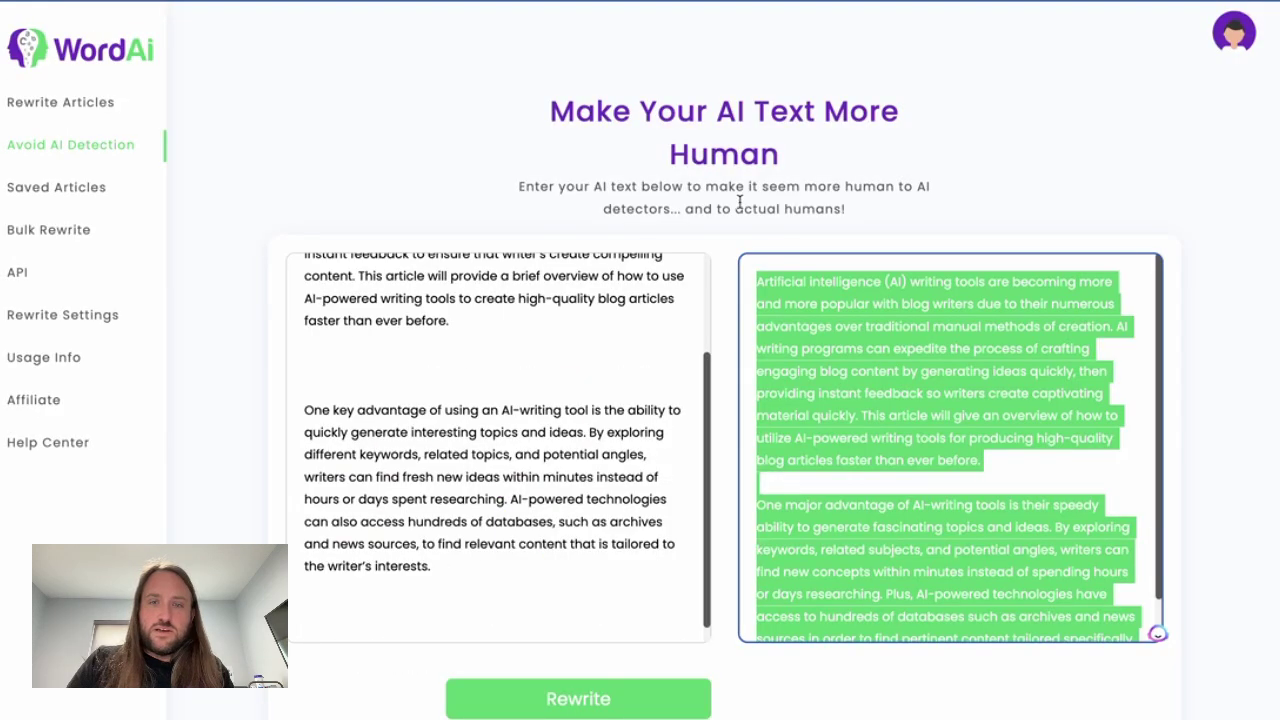
- Rewrite the Article Forge text in WordAi as 'Enhancing Your Writing with AI Writing Tools' and select the output
{"action": "left_click", "coordinate": [497, 397]}
{"action": "scroll", "coordinate": [497, 397], "scroll_direction": "down", "scroll_amount": 5}
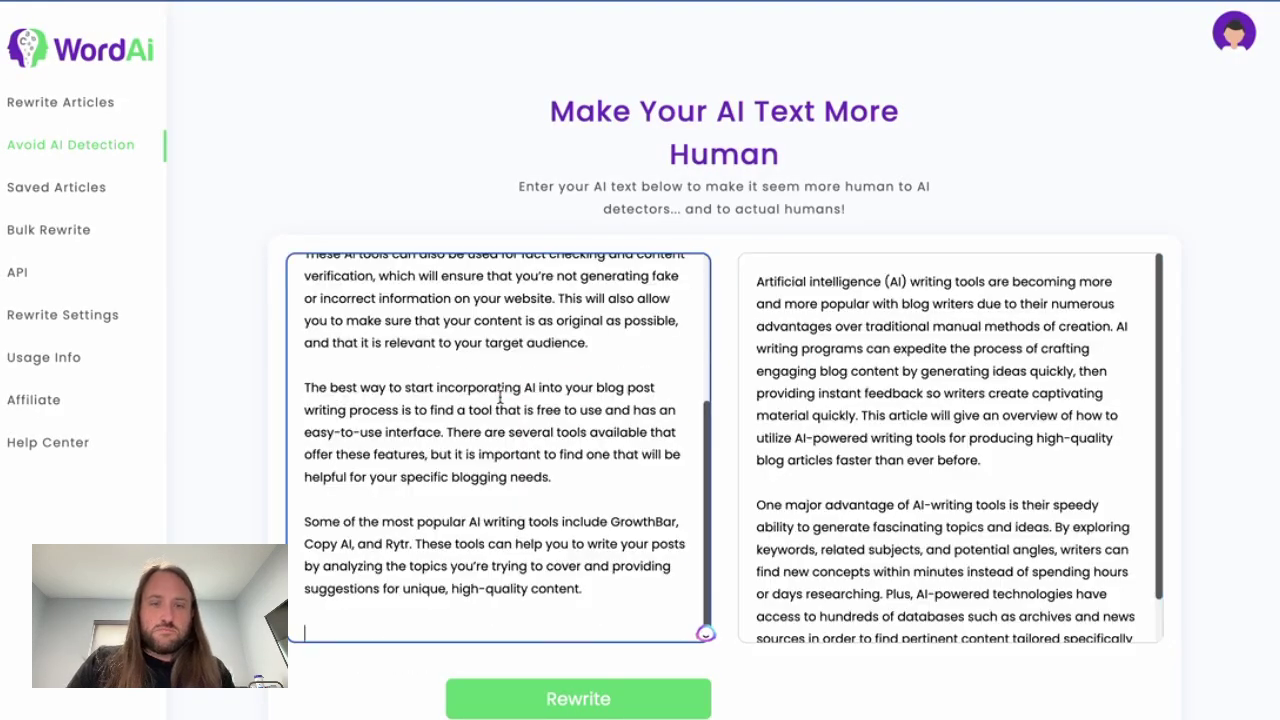
{"action": "left_click", "coordinate": [579, 704]}
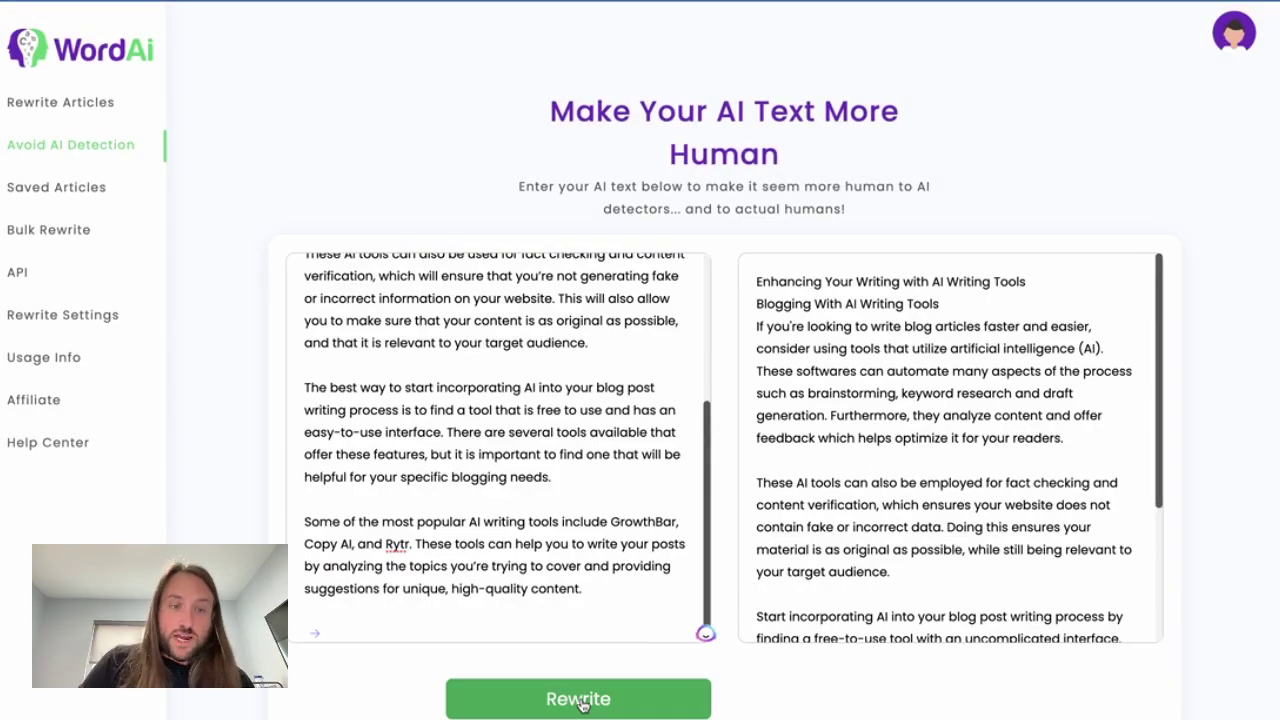
{"action": "left_click", "coordinate": [852, 510]}
{"action": "key", "text": "ctrl+a"}
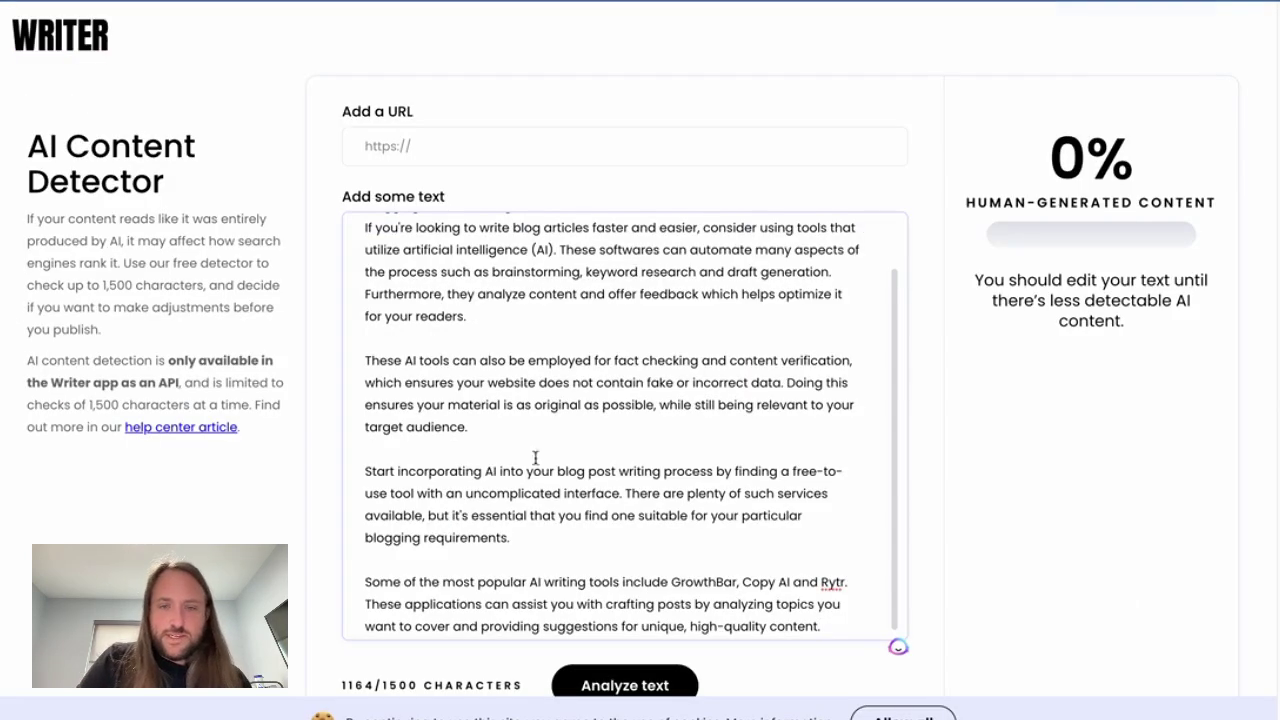
- Analyze the rewritten Article Forge text in Writer's detector, now scoring 99% human-generated
{"action": "left_click", "coordinate": [630, 684]}
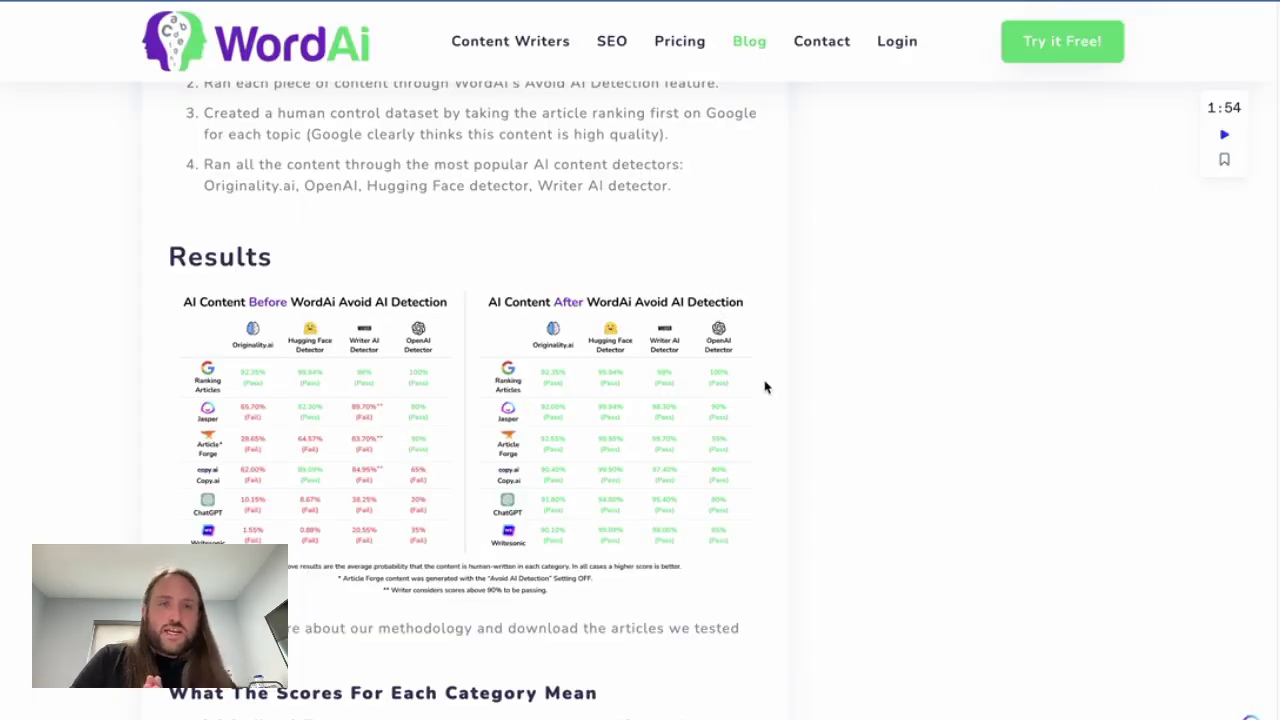
- Read through the post's Results and Takeaways, then return to the WordAi Blog index
{"action": "scroll", "coordinate": [765, 387], "scroll_direction": "down", "scroll_amount": 1}
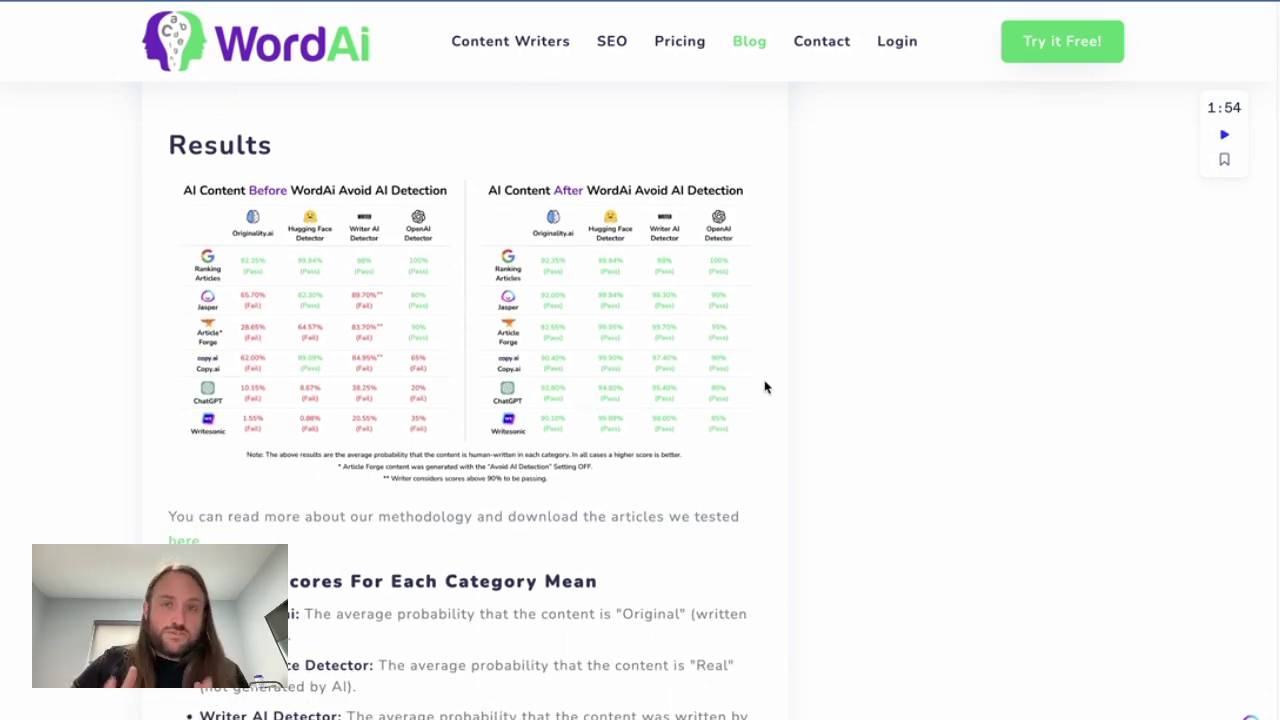
{"action": "scroll", "coordinate": [765, 387], "scroll_direction": "down", "scroll_amount": 12}
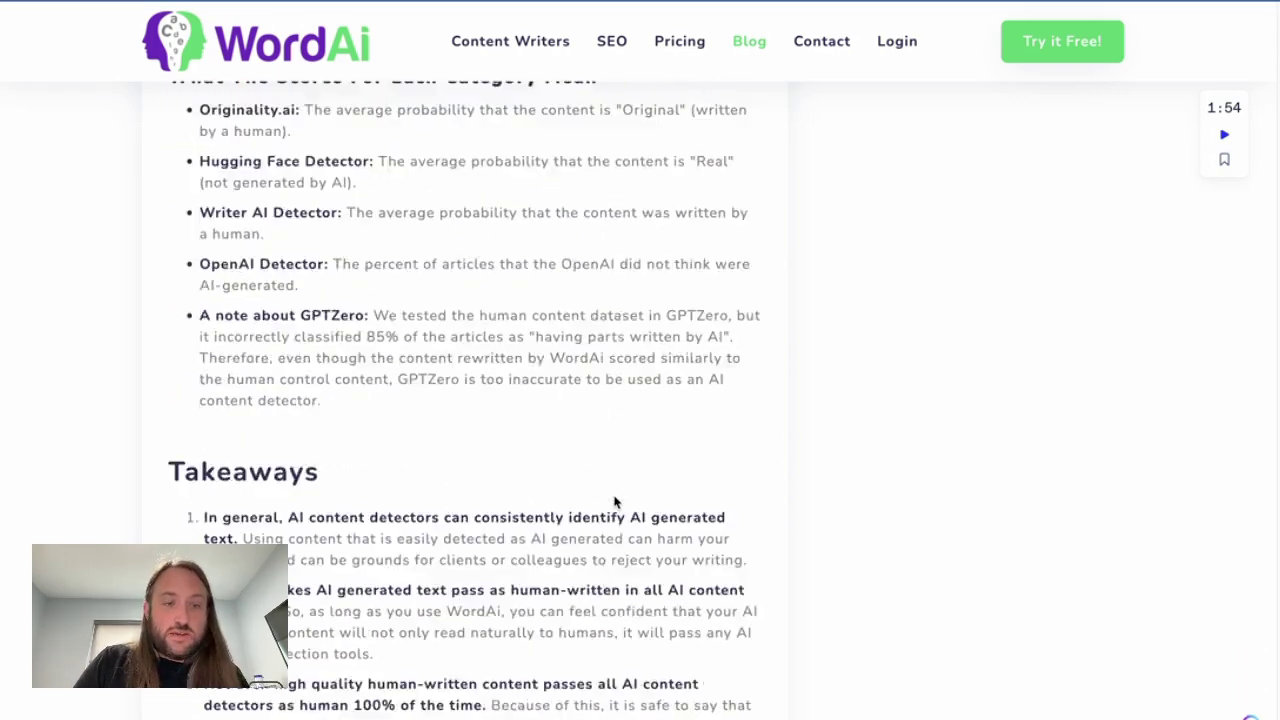
{"action": "key", "text": "alt+Left"}
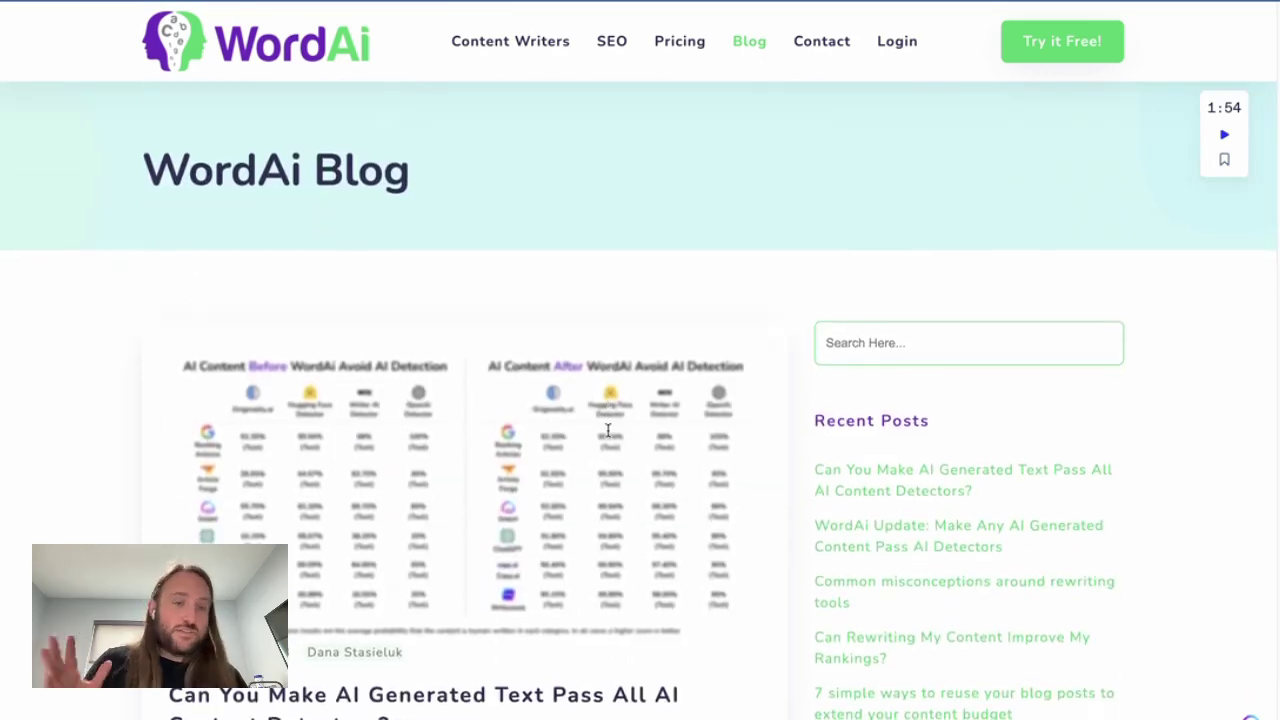